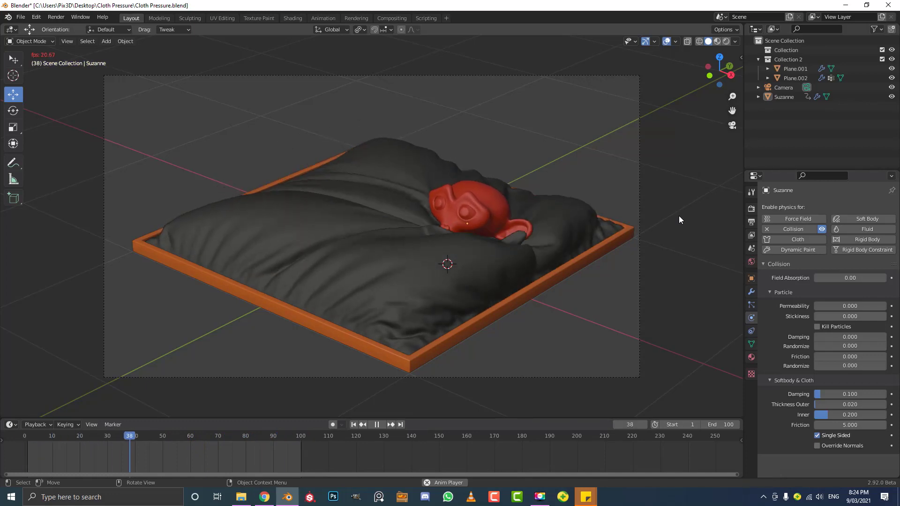
pyautogui.moveTo(374, 240); pyautogui.dragTo(421, 240, button='middle')
pyautogui.press('KP_0')
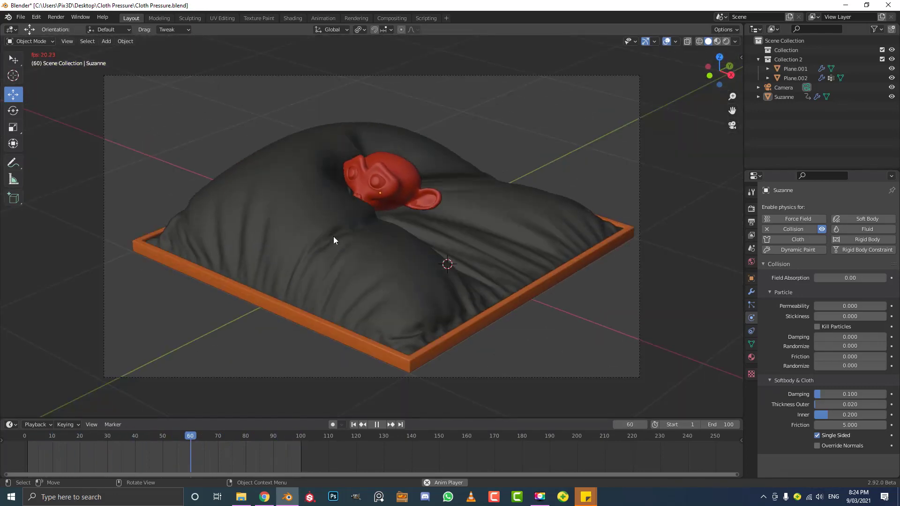
pyautogui.moveTo(393, 241); pyautogui.dragTo(490, 270, button='middle')
pyautogui.scroll(-3, 491, 266)
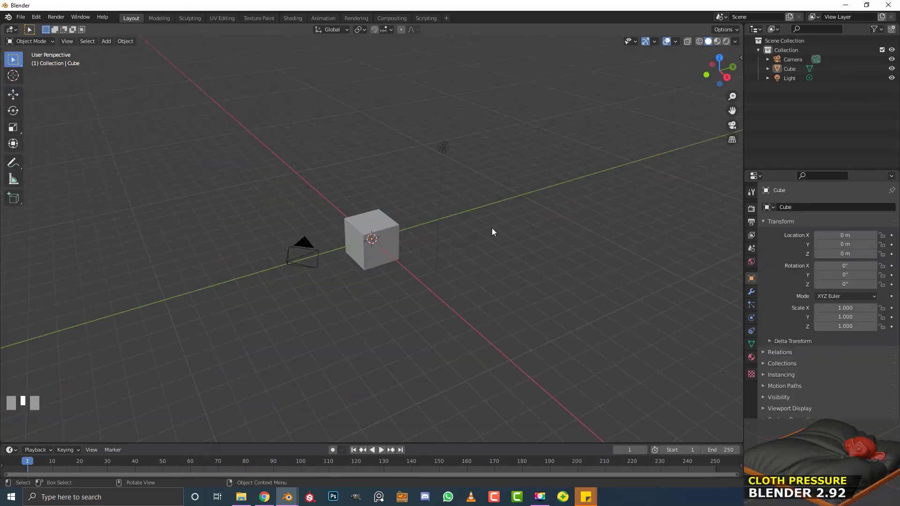
# - Flatten the default cube's mesh into a thin slab by scaling it to about 0.04 along the global Z axis
pyautogui.moveTo(310, 221); pyautogui.dragTo(435, 226, button='middle')
pyautogui.scroll(3, 435, 226)
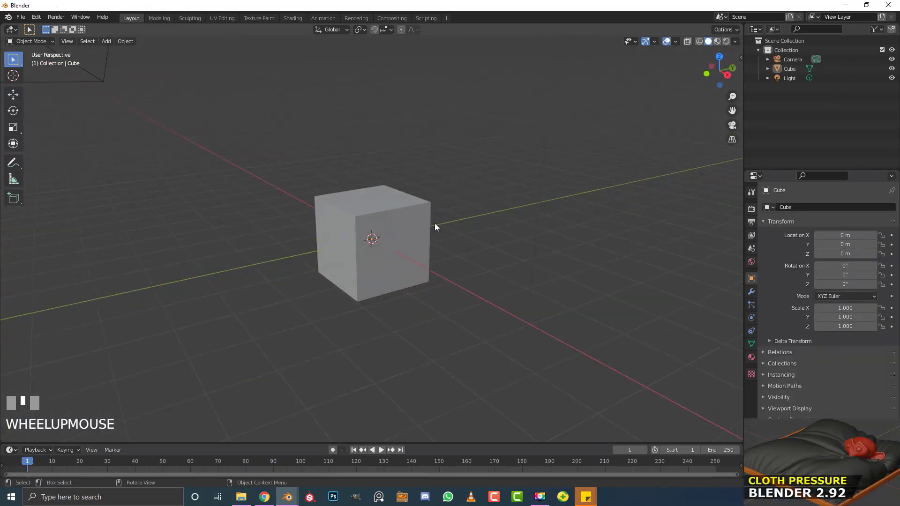
pyautogui.click(401, 212)
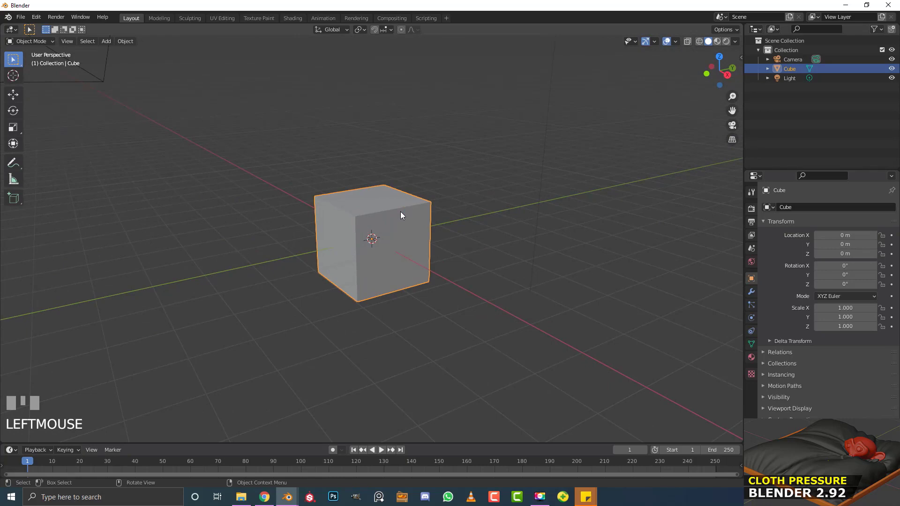
pyautogui.press('KP_1')
pyautogui.scroll(3, 283, 182)
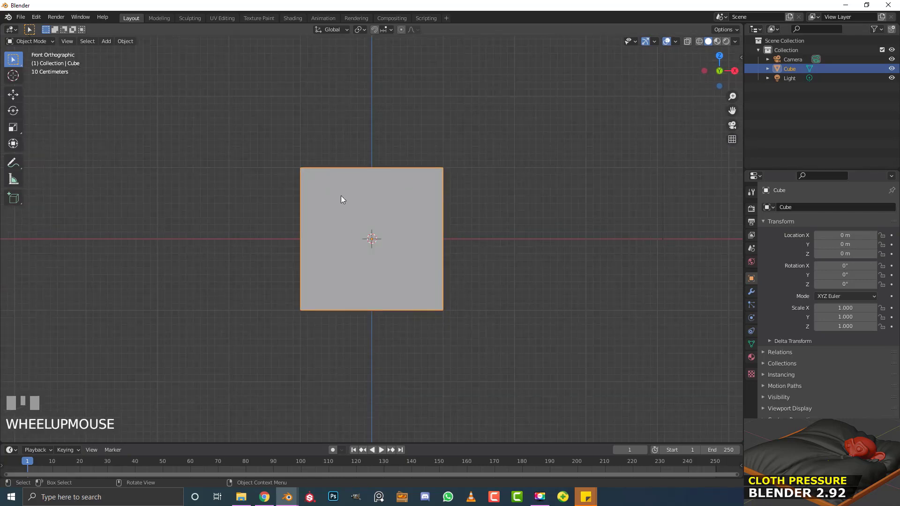
pyautogui.press('Tab')
pyautogui.moveTo(385, 221); pyautogui.dragTo(374, 216, button='middle')
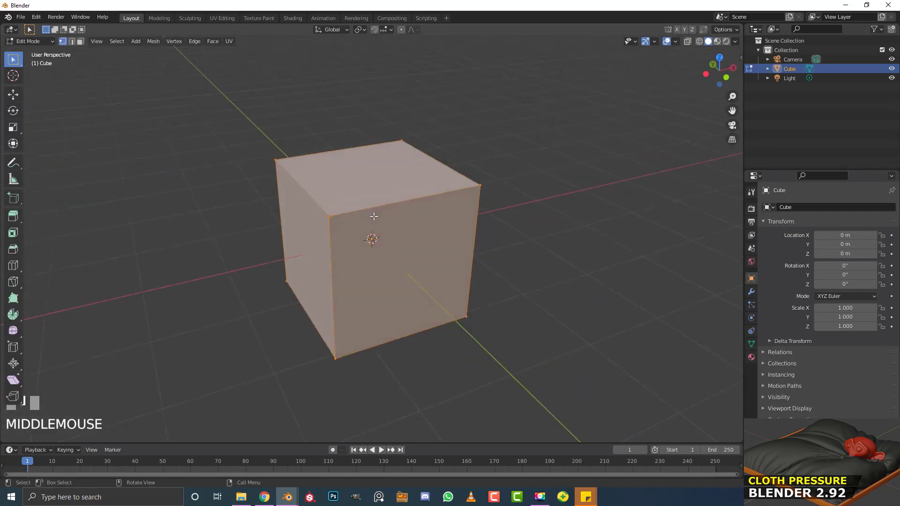
pyautogui.scroll(2, 511, 308)
pyautogui.press('s')
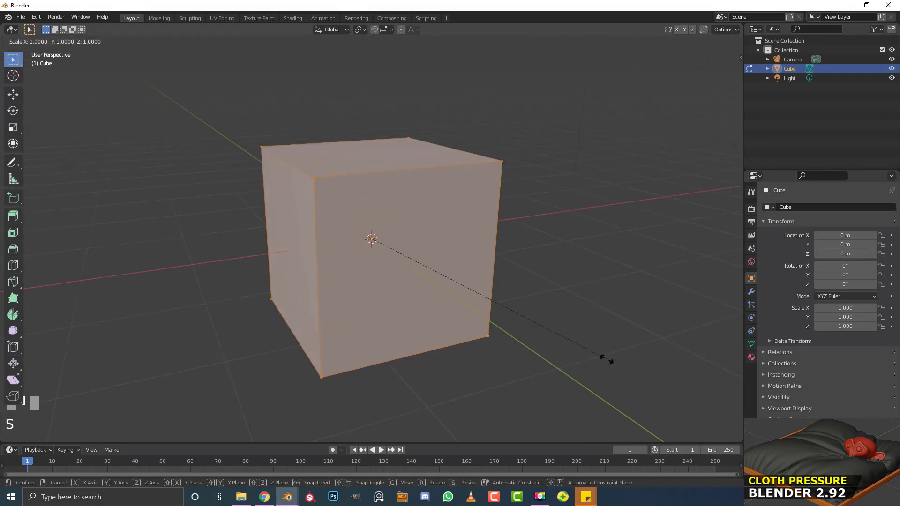
pyautogui.press('z')
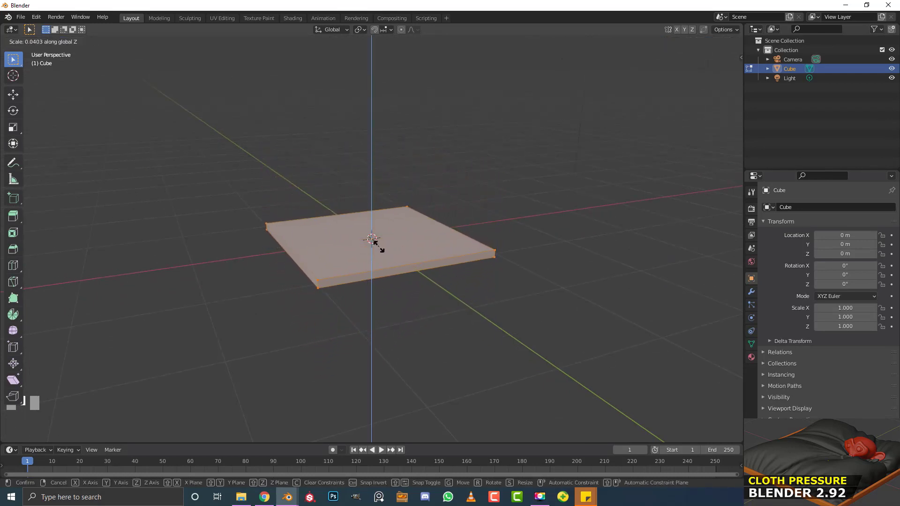
pyautogui.click(376, 246)
# - Inset the slab's top face by about 0.03 to leave a narrow border around its edge
pyautogui.moveTo(376, 246); pyautogui.dragTo(402, 290, button='middle')
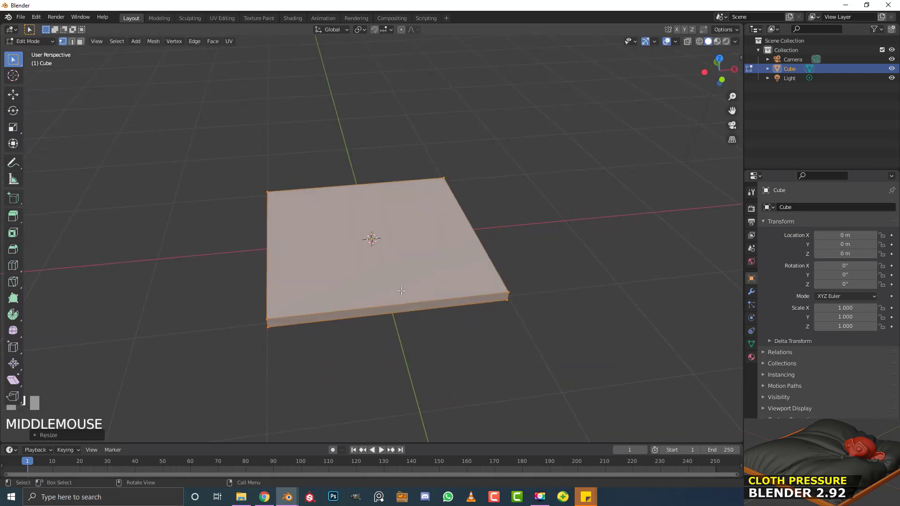
pyautogui.moveTo(287, 243); pyautogui.dragTo(286, 221, button='middle')
pyautogui.scroll(2, 286, 222)
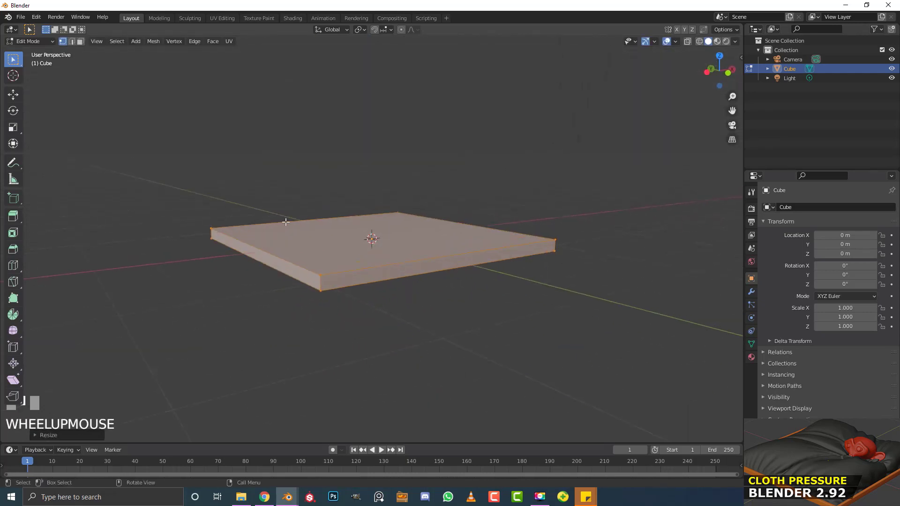
pyautogui.click(81, 41)
pyautogui.scroll(2, 424, 252)
pyautogui.moveTo(424, 251); pyautogui.dragTo(596, 347, button='middle')
pyautogui.click(474, 266)
pyautogui.scroll(2, 599, 351)
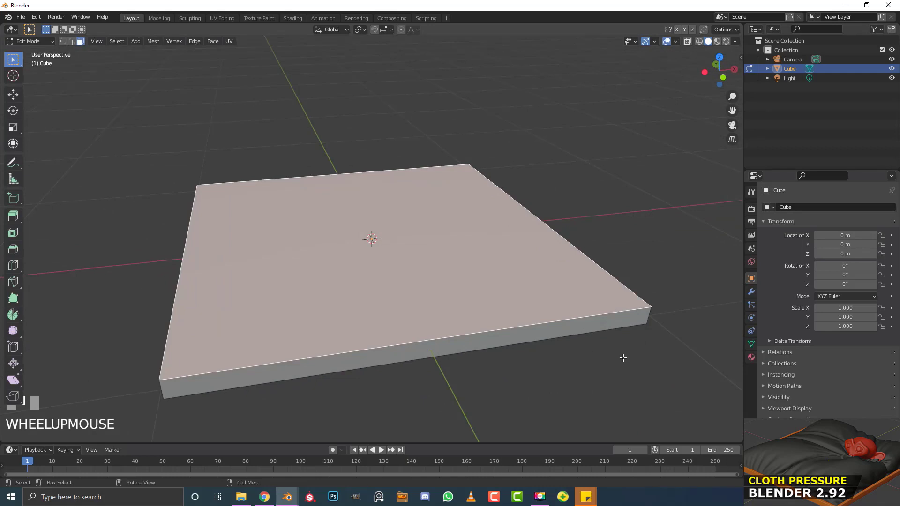
pyautogui.press('i')
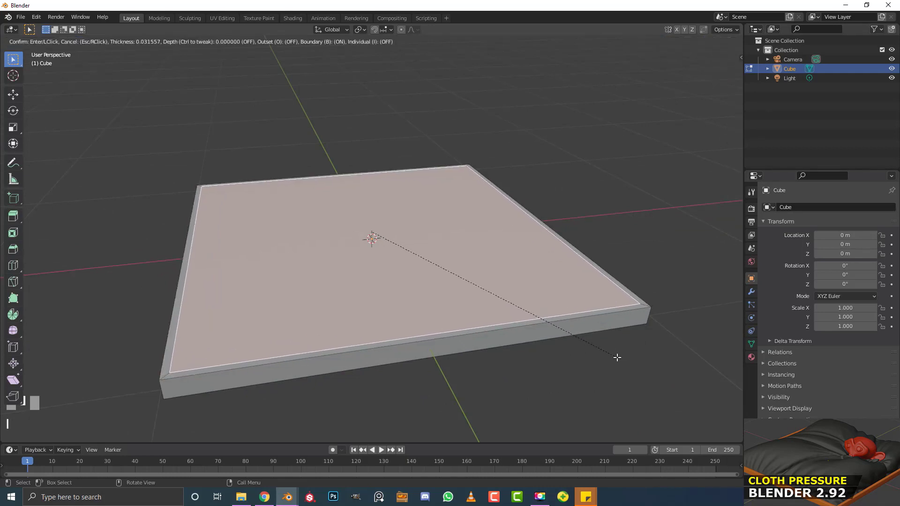
pyautogui.click(617, 357)
# - Extrude the inset top face about 0.04 m down into the slab to form a shallow tray with a raised rim
pyautogui.moveTo(547, 327); pyautogui.dragTo(561, 355, button='middle')
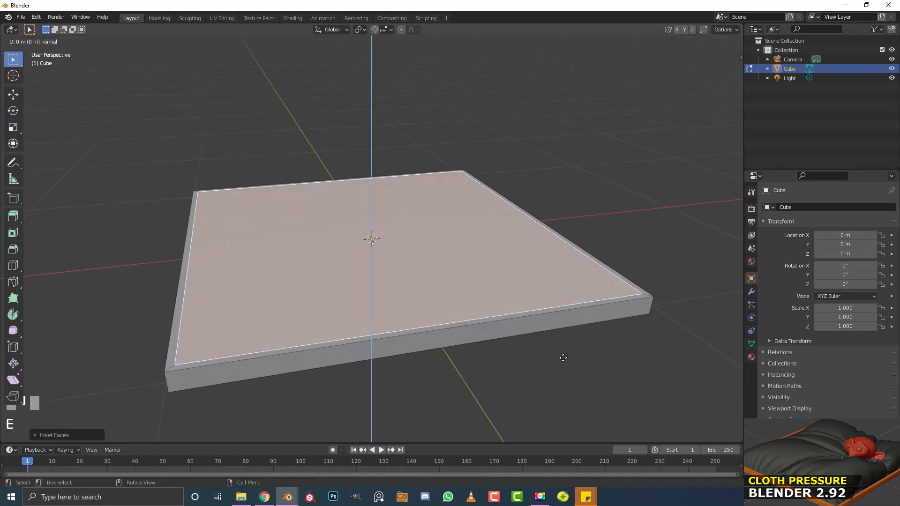
pyautogui.press('e')
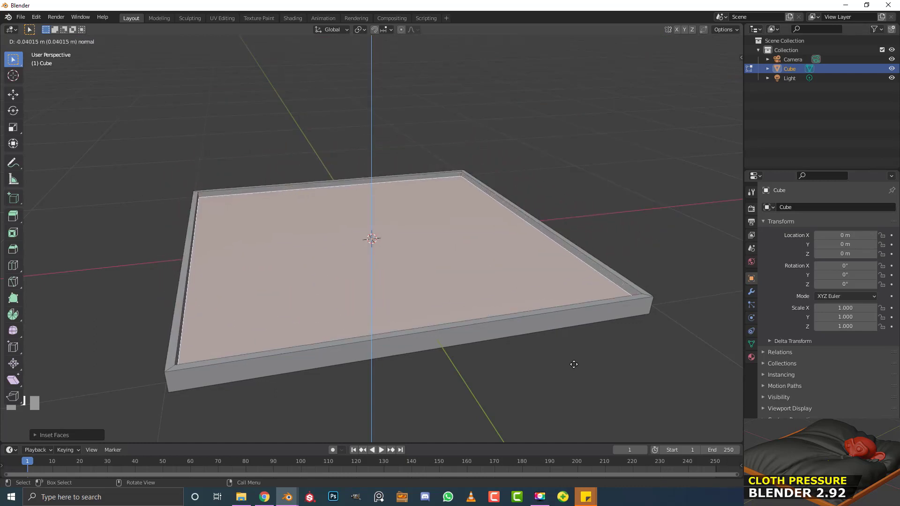
pyautogui.click(572, 362)
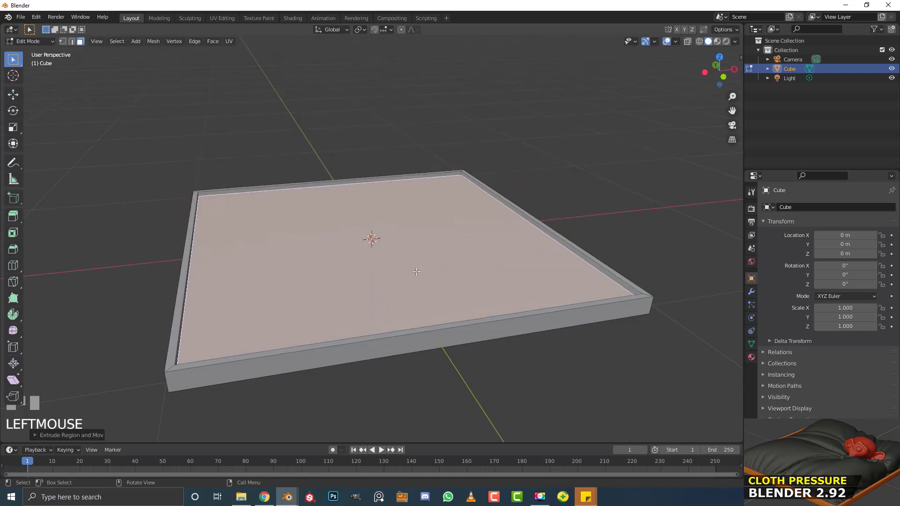
# - Duplicate the tray's recessed floor face in place, separate the duplicate into its own object and return to Object Mode
pyautogui.moveTo(416, 272); pyautogui.dragTo(409, 272, button='middle')
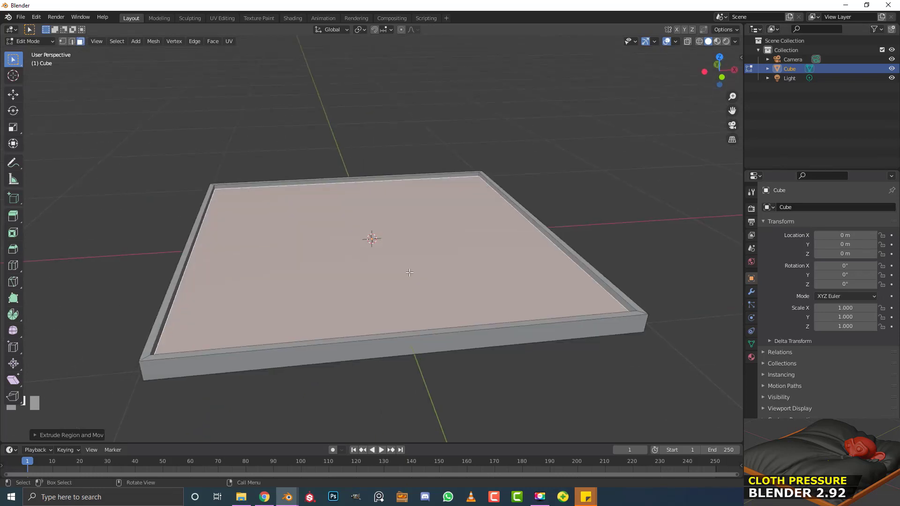
pyautogui.moveTo(317, 247); pyautogui.dragTo(366, 252, button='middle')
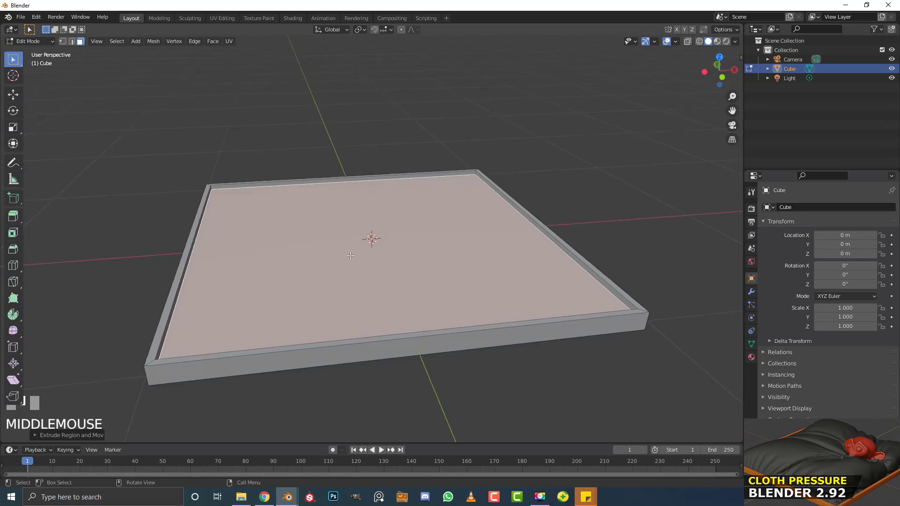
pyautogui.press('g')
pyautogui.rightClick(345, 225)
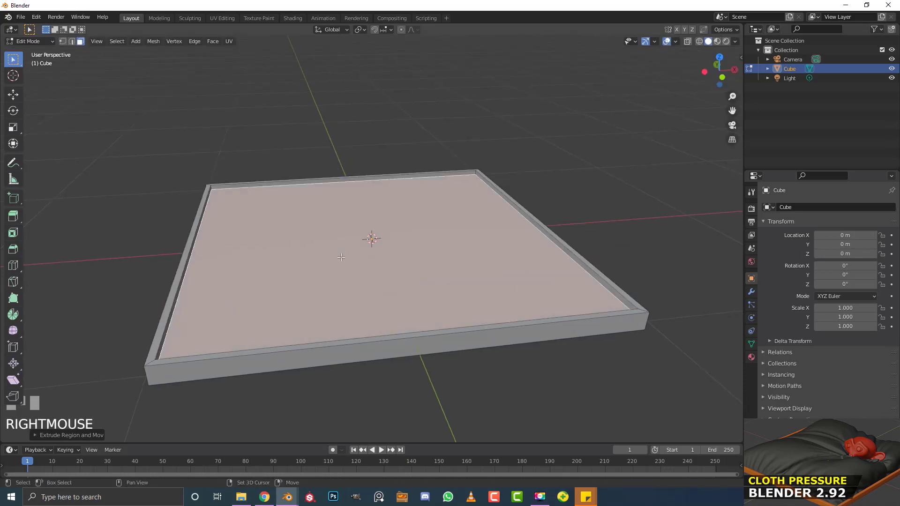
pyautogui.hotkey('shift', 'd')
pyautogui.rightClick(449, 144)
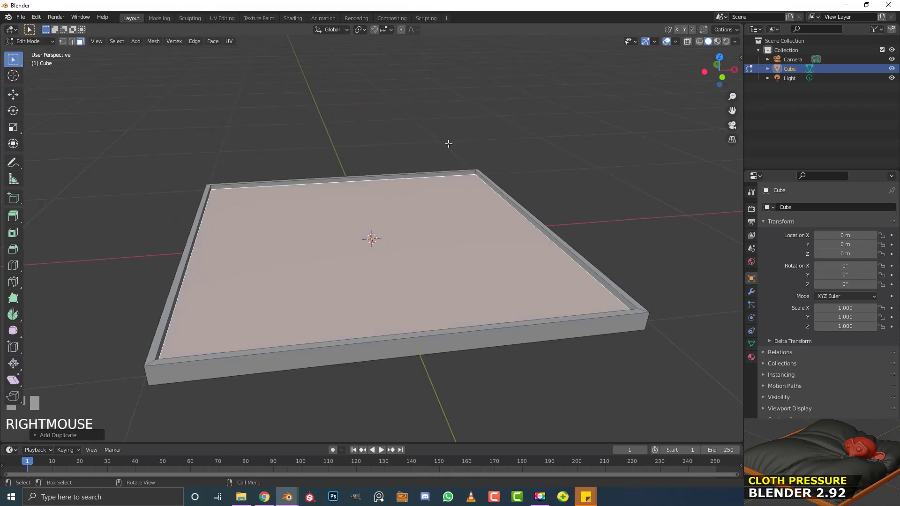
pyautogui.press('p')
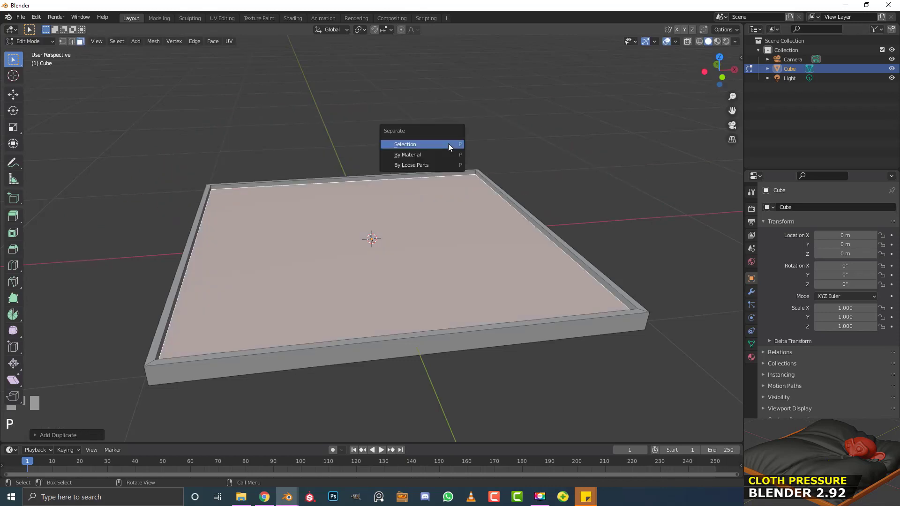
pyautogui.click(397, 146)
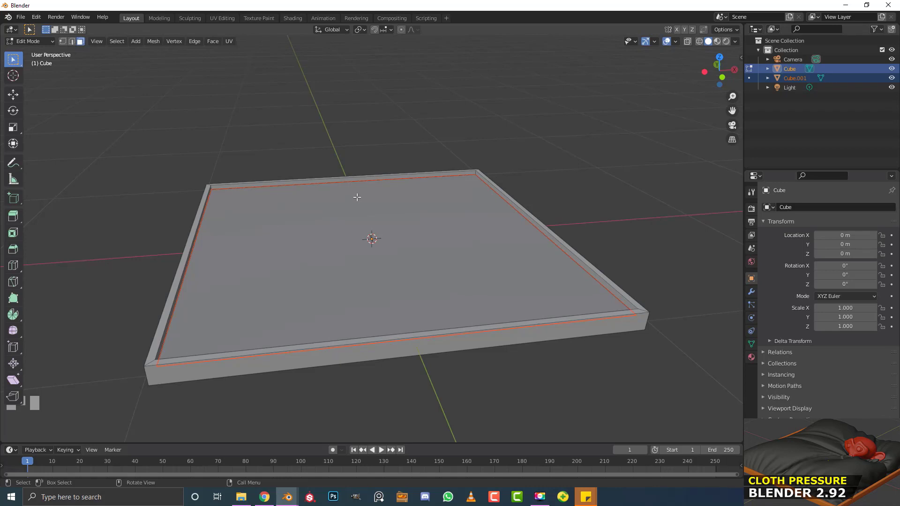
pyautogui.press('Tab')
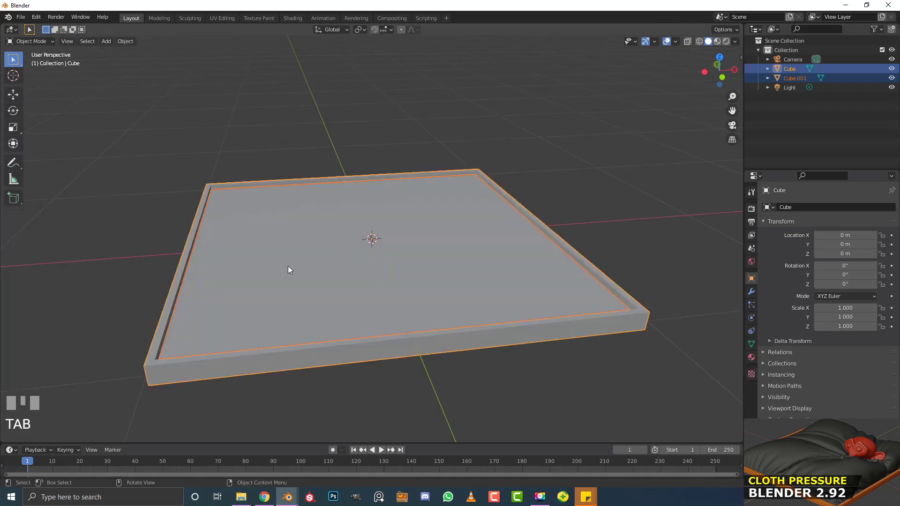
# - Try moving the tray and the separated plane individually to check that they are independent objects
pyautogui.click(263, 182)
pyautogui.press('g')
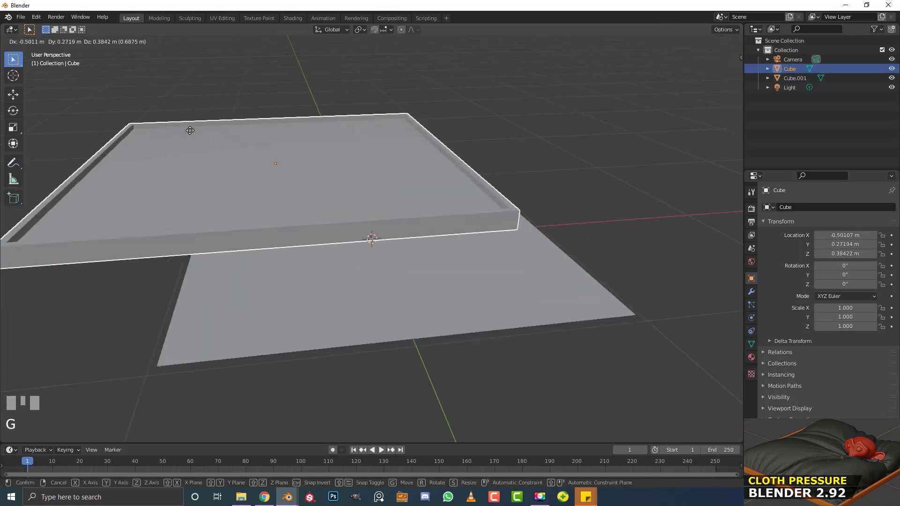
pyautogui.rightClick(310, 130)
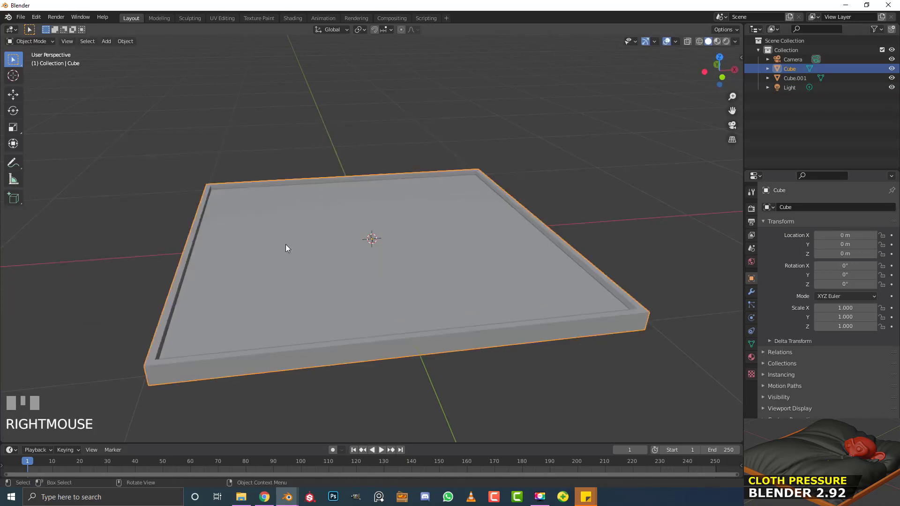
pyautogui.click(257, 223)
pyautogui.press('g')
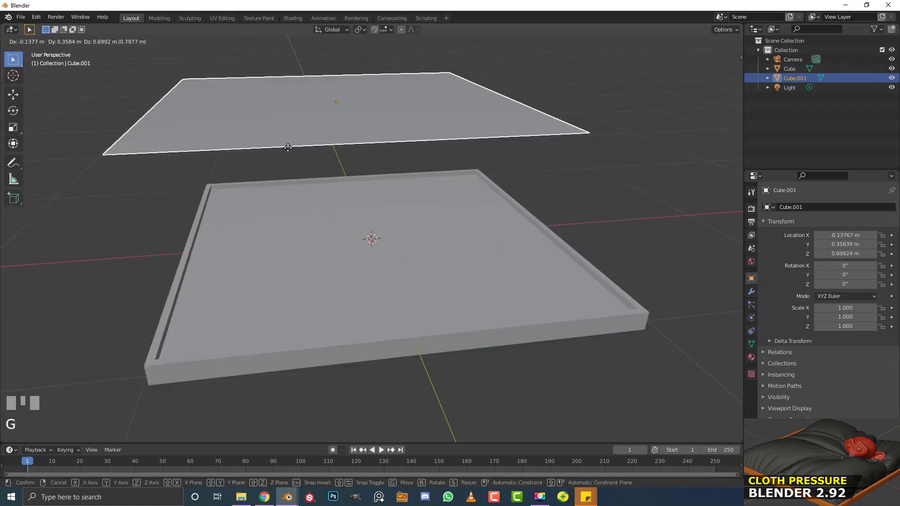
pyautogui.rightClick(346, 129)
pyautogui.rightClick(346, 128)
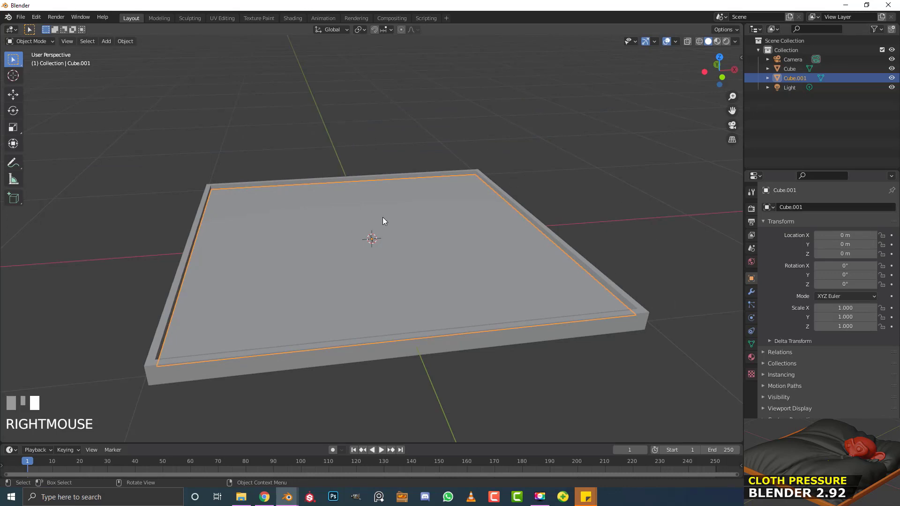
pyautogui.moveTo(383, 217); pyautogui.dragTo(381, 240, button='middle')
pyautogui.press('g')
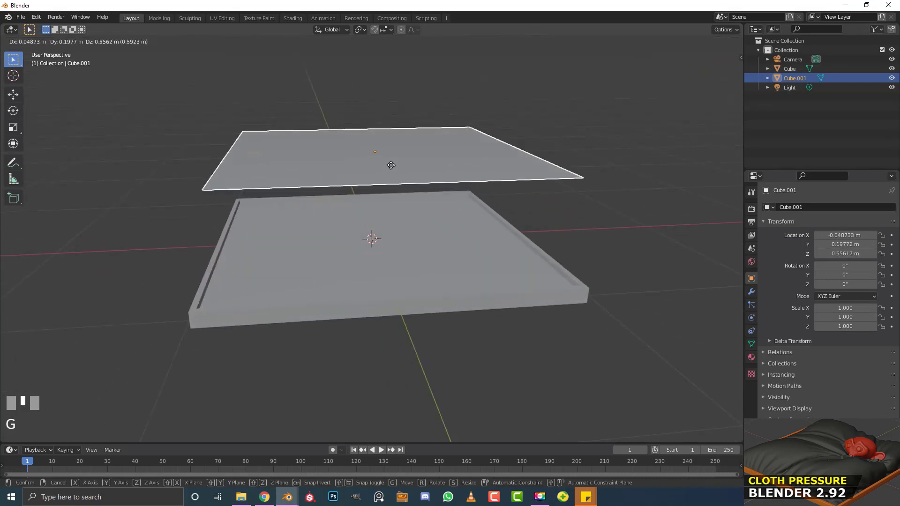
pyautogui.rightClick(386, 160)
# - Subdivide the whole separated plane inside the tray with 70 cuts
pyautogui.moveTo(386, 159); pyautogui.dragTo(336, 223, button='middle')
pyautogui.press('Tab')
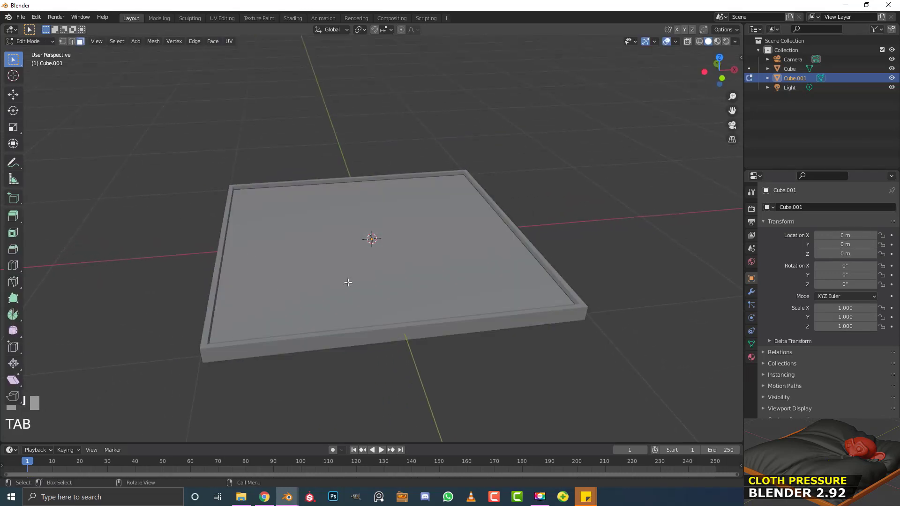
pyautogui.moveTo(295, 258); pyautogui.dragTo(288, 260, button='middle')
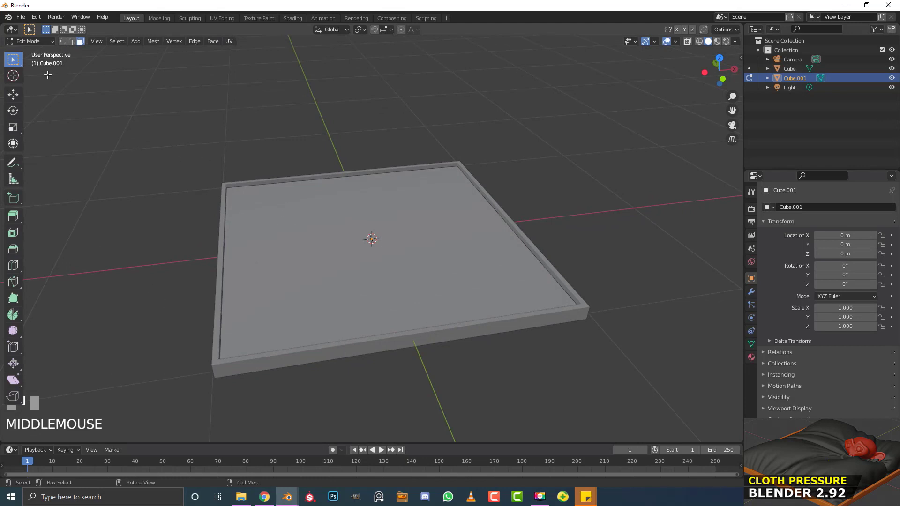
pyautogui.press('a')
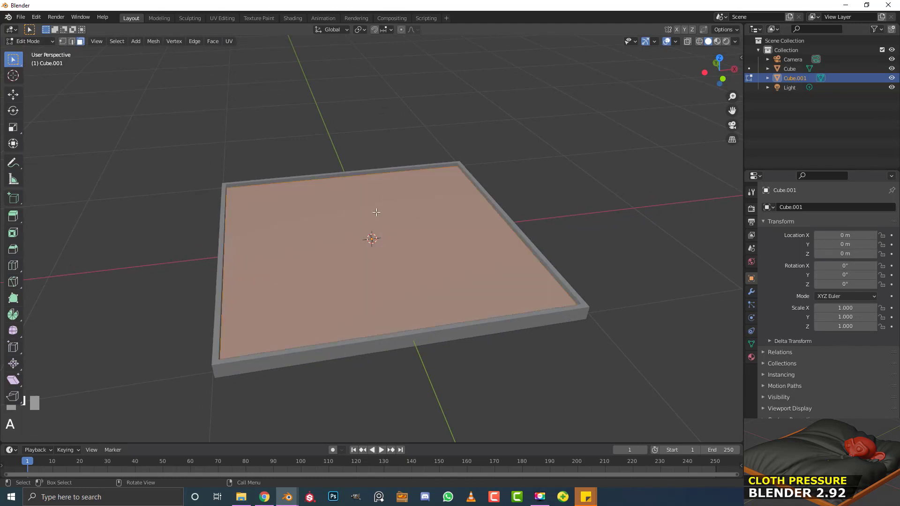
pyautogui.moveTo(377, 212); pyautogui.dragTo(313, 190, button='middle')
pyautogui.rightClick(314, 187)
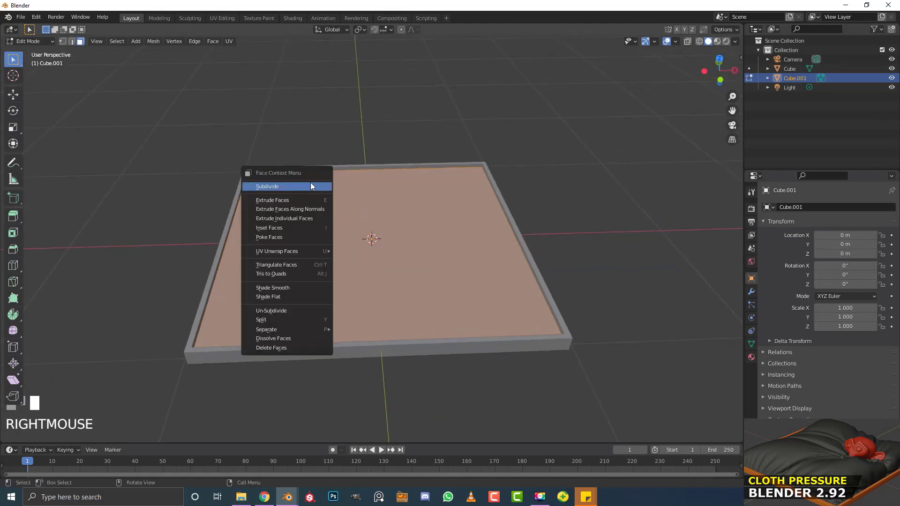
pyautogui.click(291, 187)
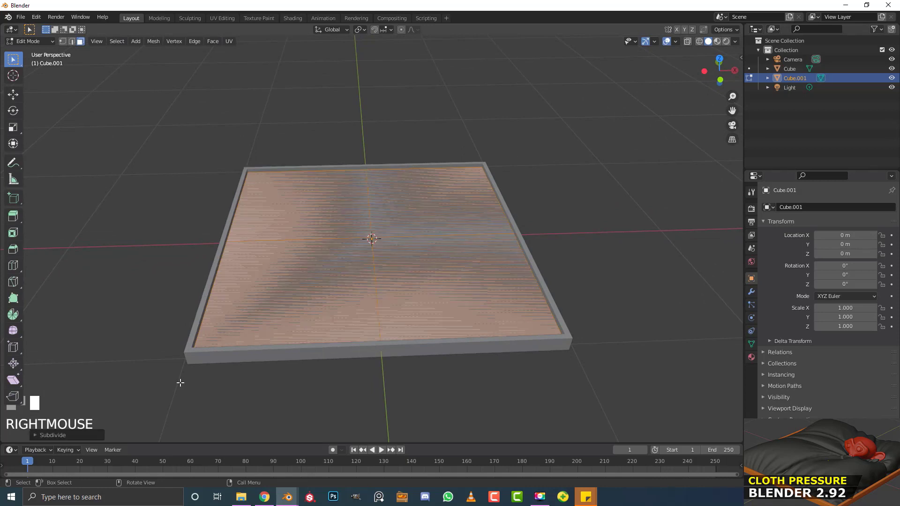
pyautogui.click(50, 436)
pyautogui.click(132, 371)
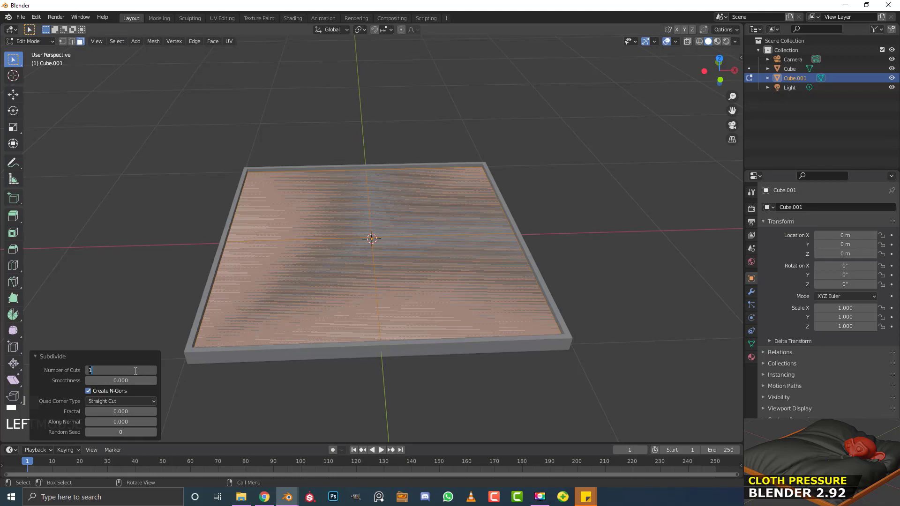
pyautogui.write('70')
pyautogui.press('Return')
pyautogui.scroll(8, 404, 174)
pyautogui.scroll(-4, 430, 153)
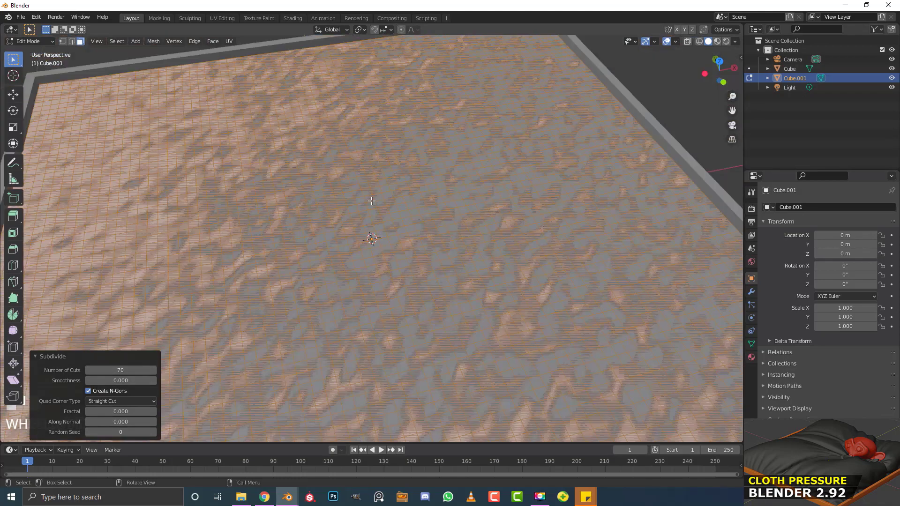
pyautogui.moveTo(431, 154); pyautogui.dragTo(409, 135, button='middle')
pyautogui.scroll(-3, 404, 262)
pyautogui.moveTo(397, 313); pyautogui.dragTo(399, 286, button='middle')
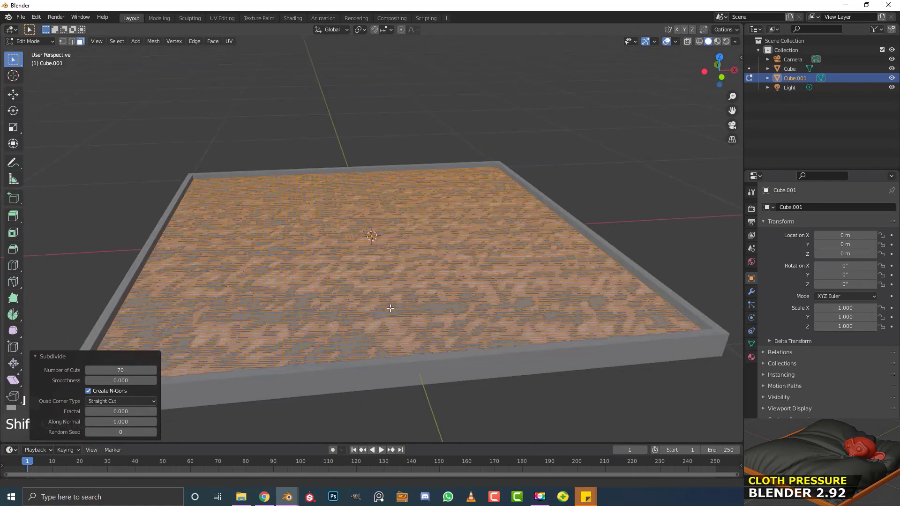
# - Raise the whole subdivided plane about 0.001 m along the Z axis, just above the tray floor
pyautogui.scroll(4, 398, 286)
pyautogui.press('g')
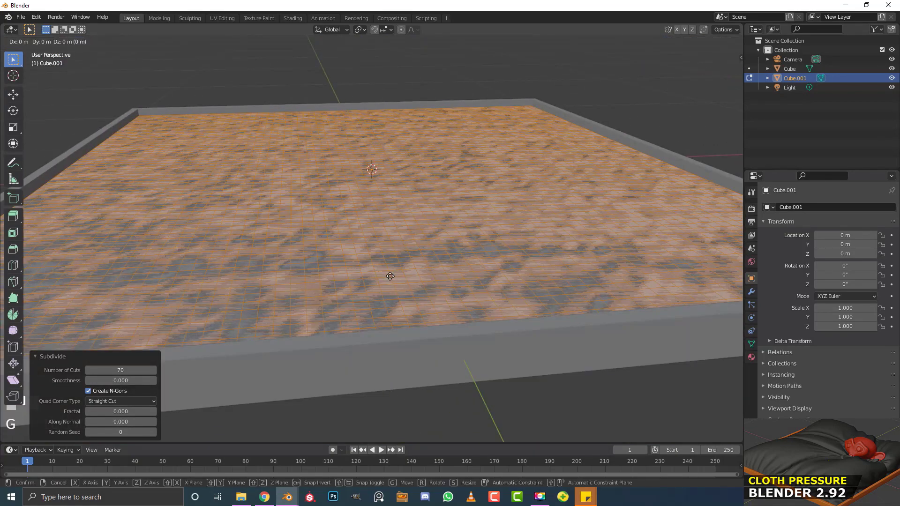
pyautogui.press('z')
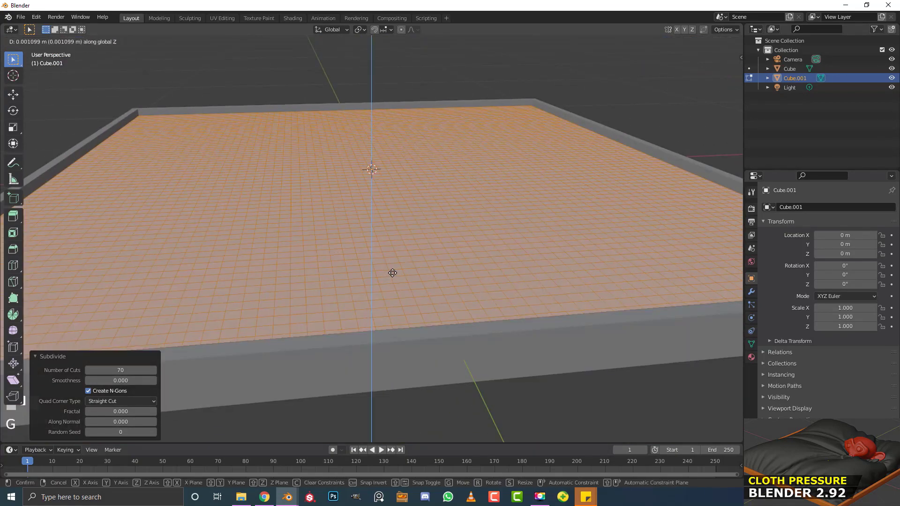
pyautogui.click(393, 273)
pyautogui.scroll(-4, 417, 265)
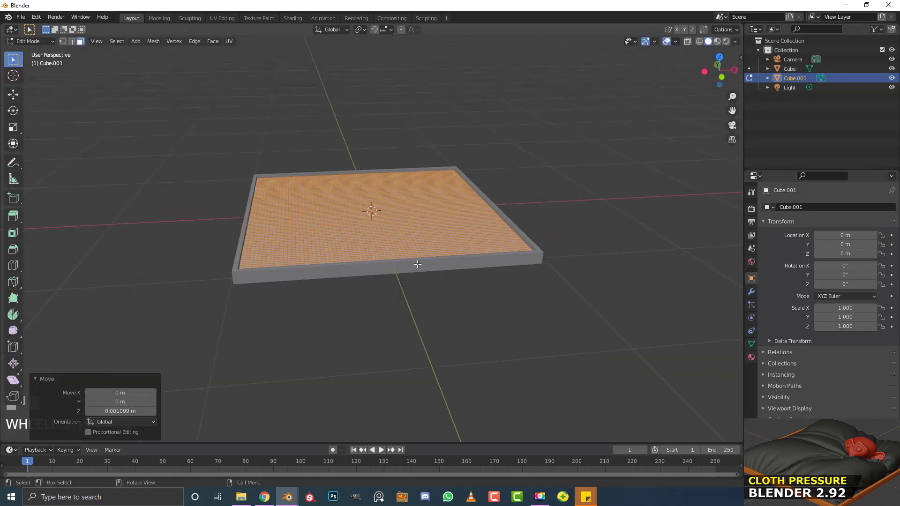
pyautogui.scroll(3, 367, 257)
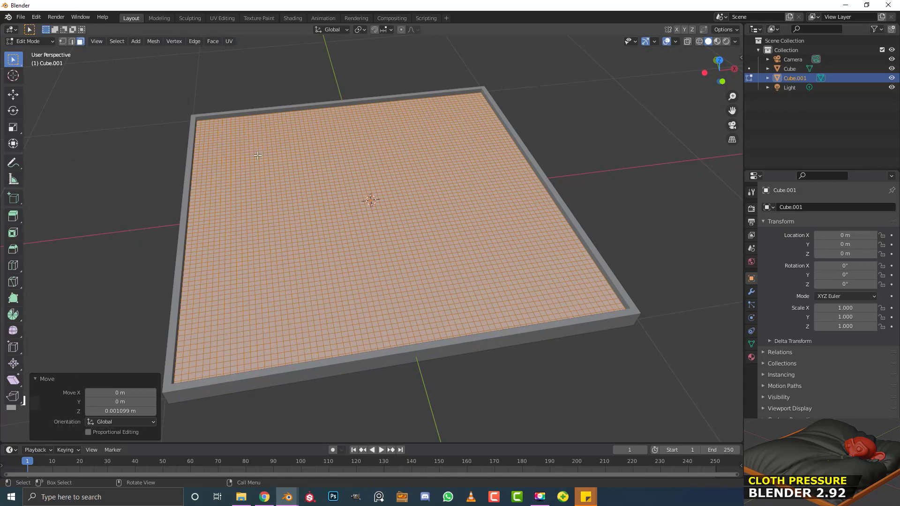
pyautogui.scroll(-3, 281, 169)
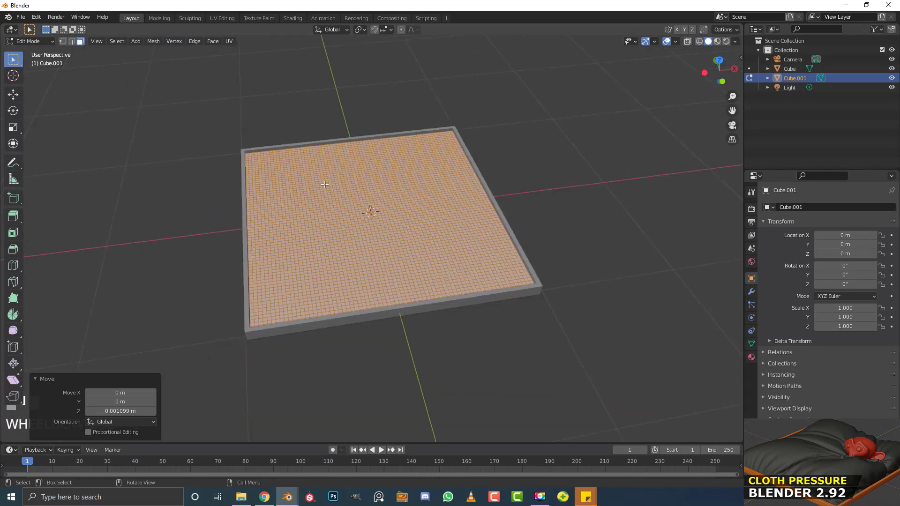
# - Show the scene in wireframe, switch the plane to vertex selection and clear the current selection
pyautogui.press('z')
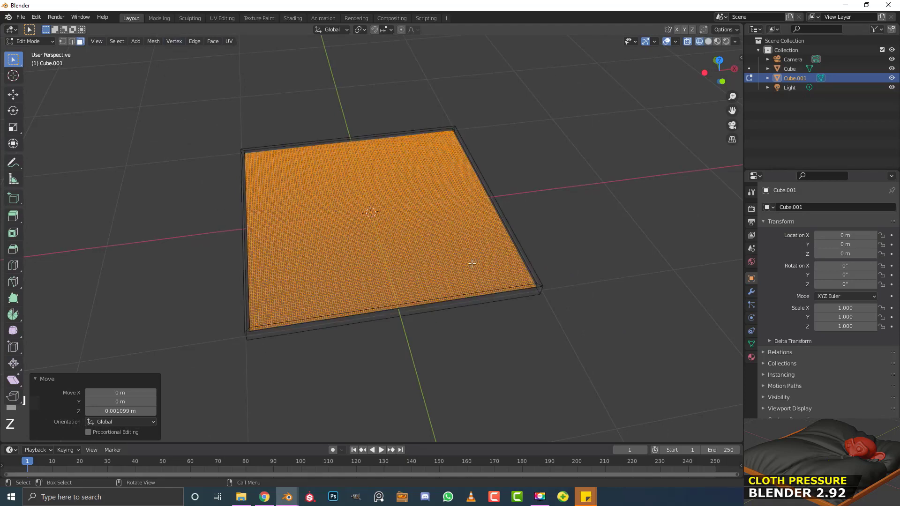
pyautogui.keyDown('shift'); pyautogui.moveTo(453, 301); pyautogui.dragTo(465, 219, button='middle'); pyautogui.keyUp('shift')
pyautogui.scroll(1, 465, 219)
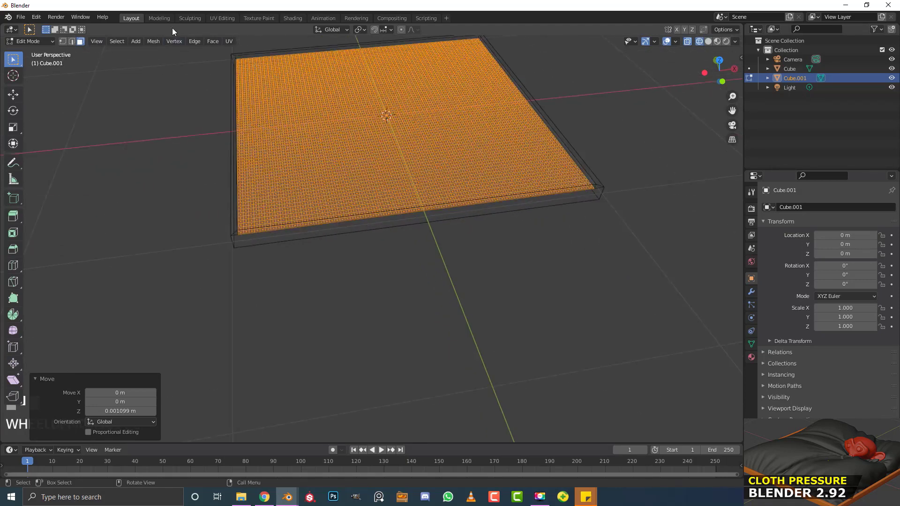
pyautogui.click(63, 41)
pyautogui.scroll(2, 159, 159)
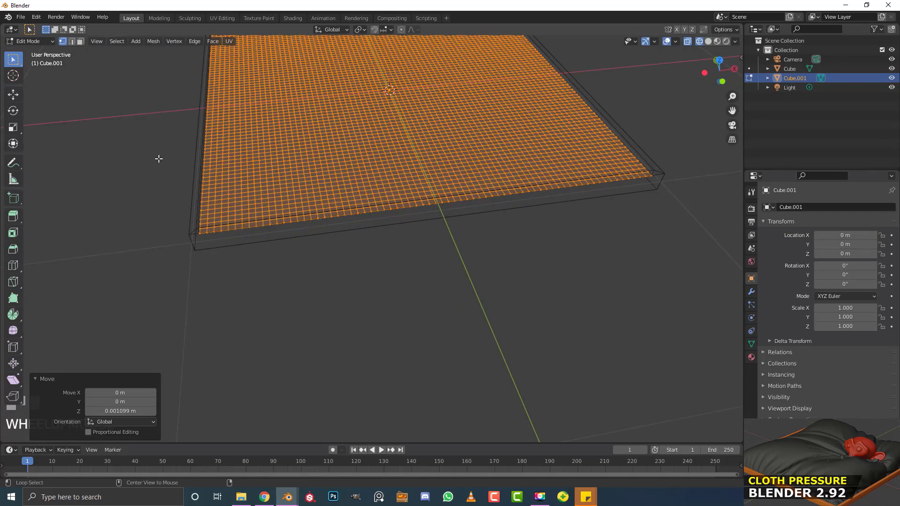
pyautogui.click(159, 159)
# - Select the vertex loops along all four outer edges of the subdivided plane
pyautogui.keyDown('shift'); pyautogui.moveTo(217, 154); pyautogui.dragTo(267, 191, button='middle'); pyautogui.keyUp('shift')
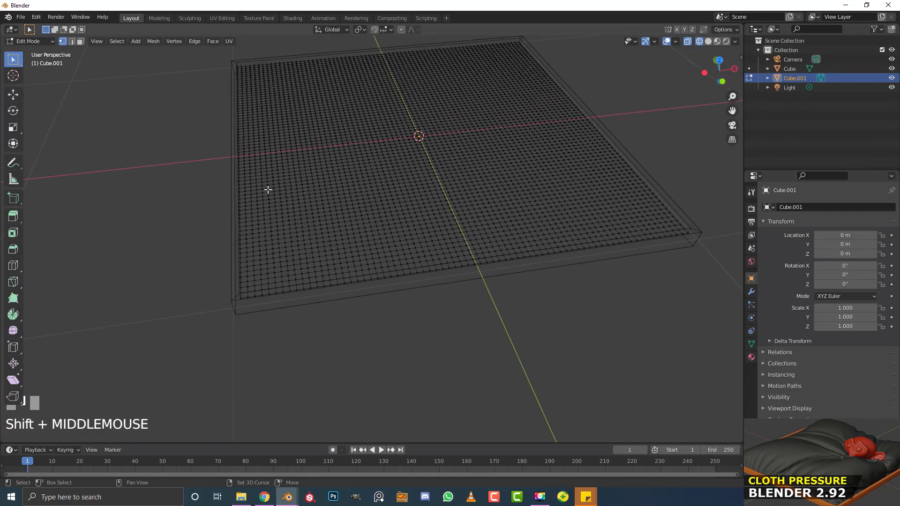
pyautogui.keyDown('alt'); pyautogui.keyDown('shift'); pyautogui.click(237, 168); pyautogui.keyUp('shift'); pyautogui.keyUp('alt')
pyautogui.moveTo(236, 168); pyautogui.dragTo(253, 285, button='middle')
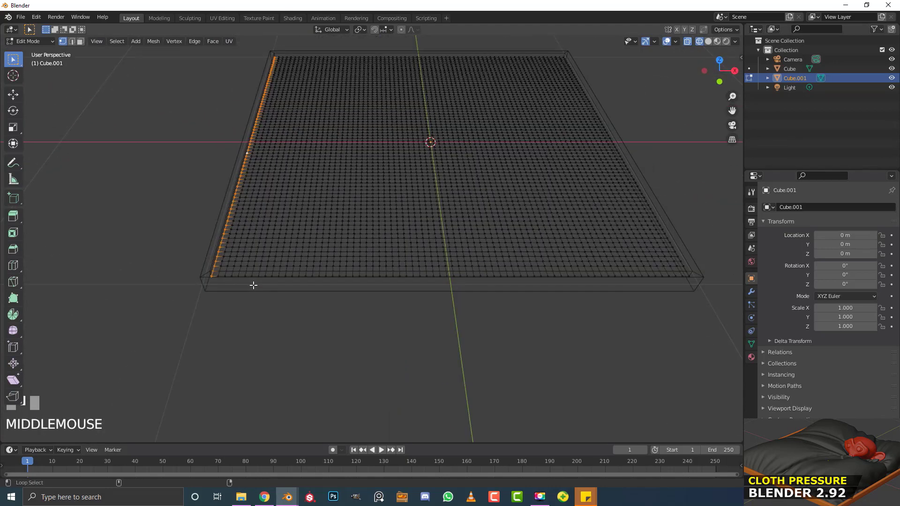
pyautogui.keyDown('alt'); pyautogui.keyDown('shift'); pyautogui.click(258, 277); pyautogui.keyUp('shift'); pyautogui.keyUp('alt')
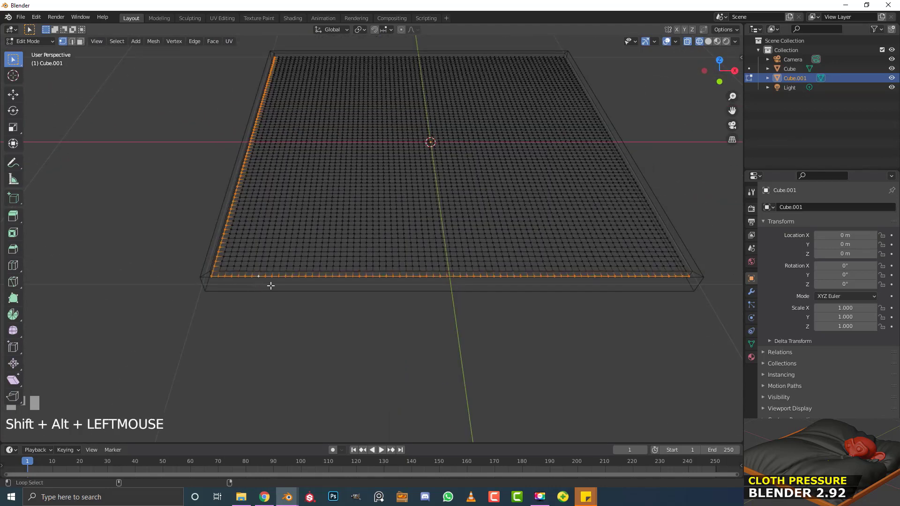
pyautogui.keyDown('alt'); pyautogui.keyDown('shift'); pyautogui.click(628, 164); pyautogui.keyUp('shift'); pyautogui.keyUp('alt')
pyautogui.keyDown('alt'); pyautogui.keyDown('shift'); pyautogui.click(482, 54); pyautogui.keyUp('shift'); pyautogui.keyUp('alt')
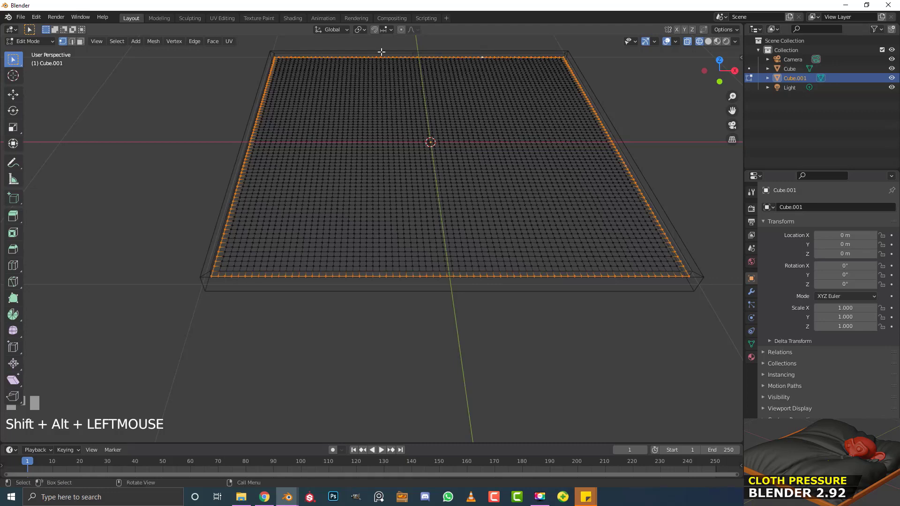
# - Create a vertex group on the plane and assign the selected border vertices to it with weight 1.000
pyautogui.scroll(-4, 312, 191)
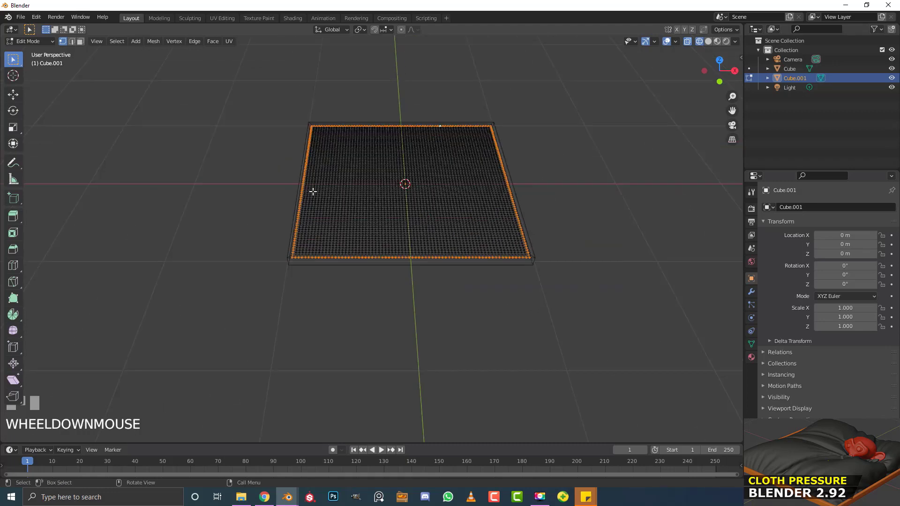
pyautogui.moveTo(311, 191); pyautogui.dragTo(455, 260, button='middle')
pyautogui.scroll(5, 413, 245)
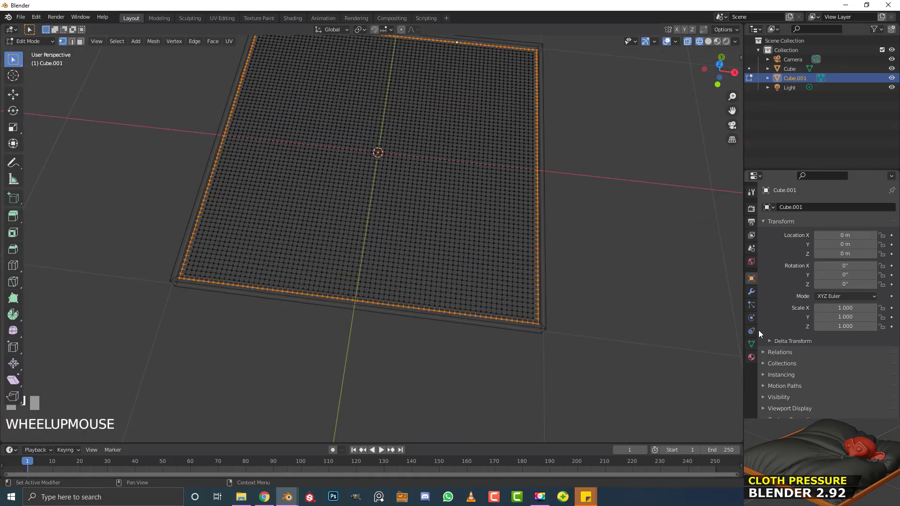
pyautogui.click(752, 344)
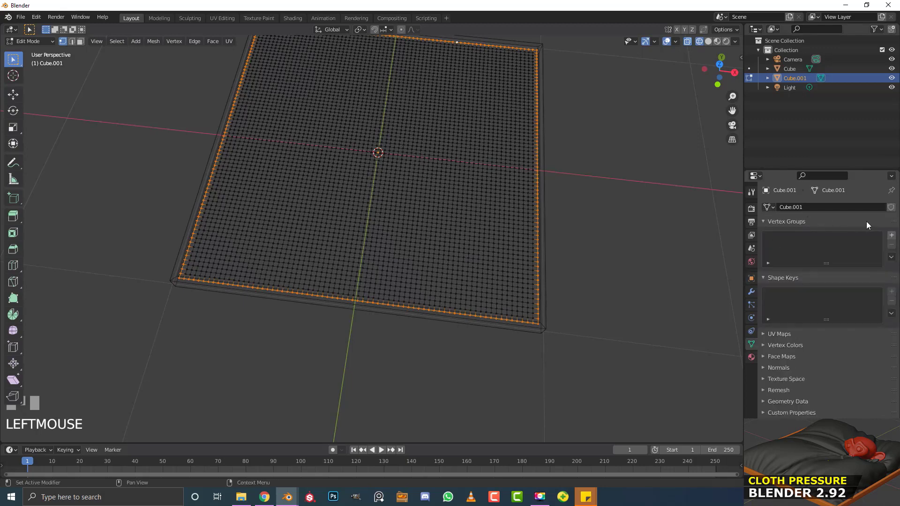
pyautogui.click(892, 235)
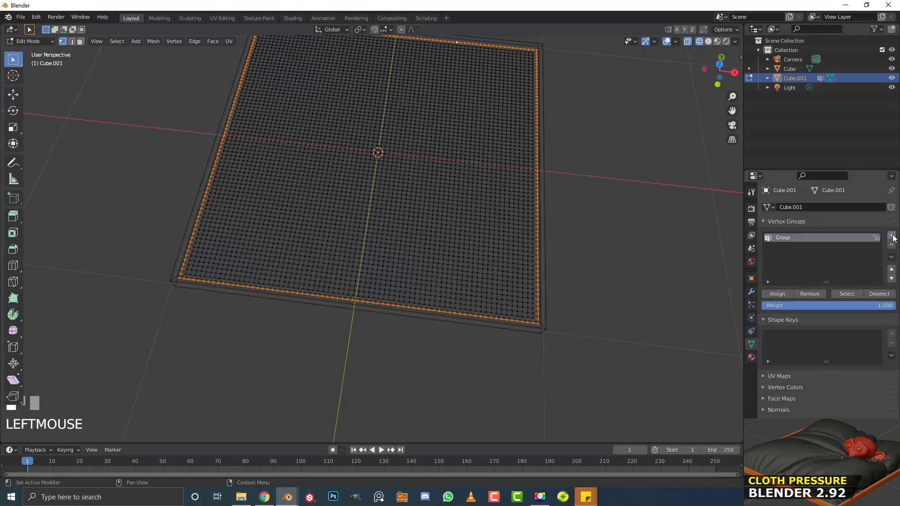
pyautogui.click(780, 294)
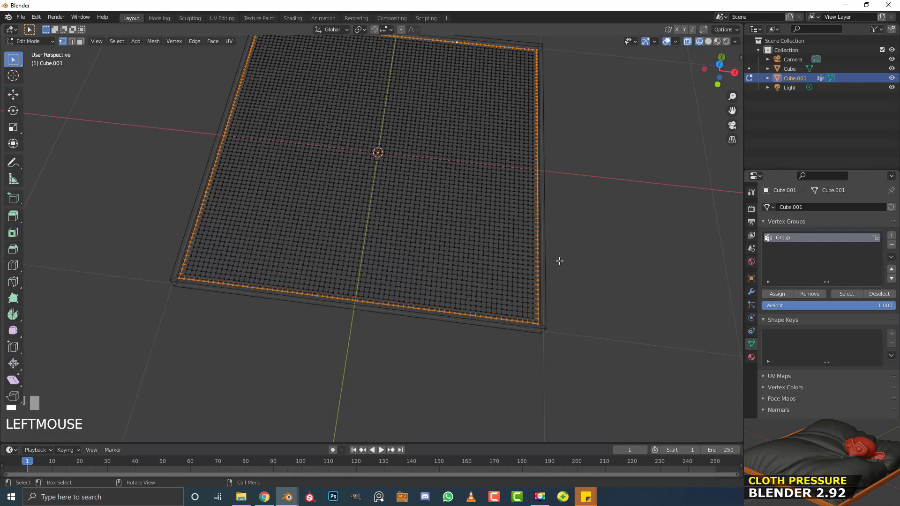
# - Deselect everything and reselect the border vertices from the vertex group to check the assignment
pyautogui.press('a')
pyautogui.press('a')
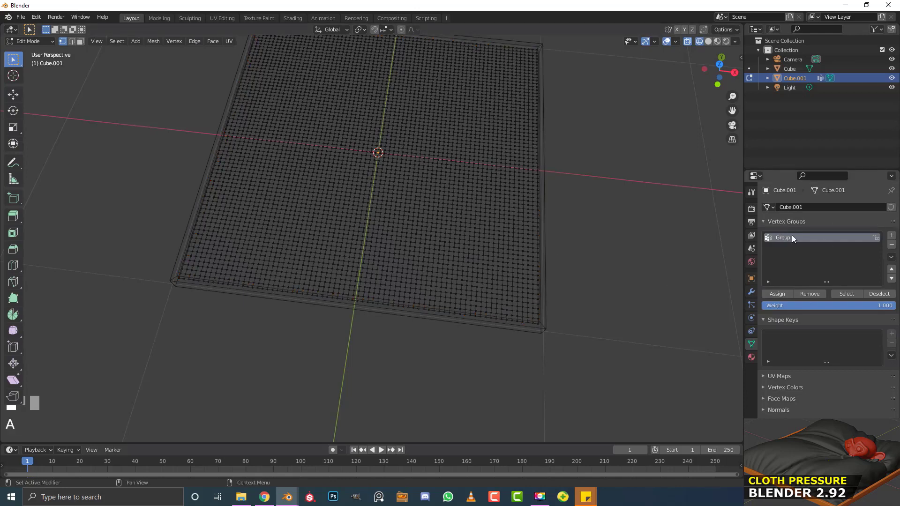
pyautogui.click(847, 294)
pyautogui.moveTo(271, 203); pyautogui.dragTo(359, 210, button='middle')
pyautogui.scroll(-3, 358, 189)
# - Rename the border vertex group as pin
pyautogui.doubleClick(806, 237)
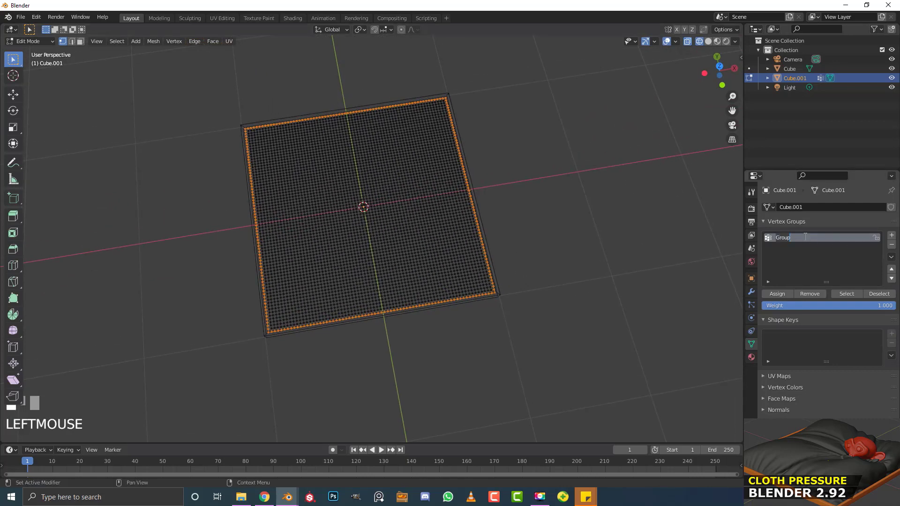
pyautogui.write('pin')
pyautogui.press('Return')
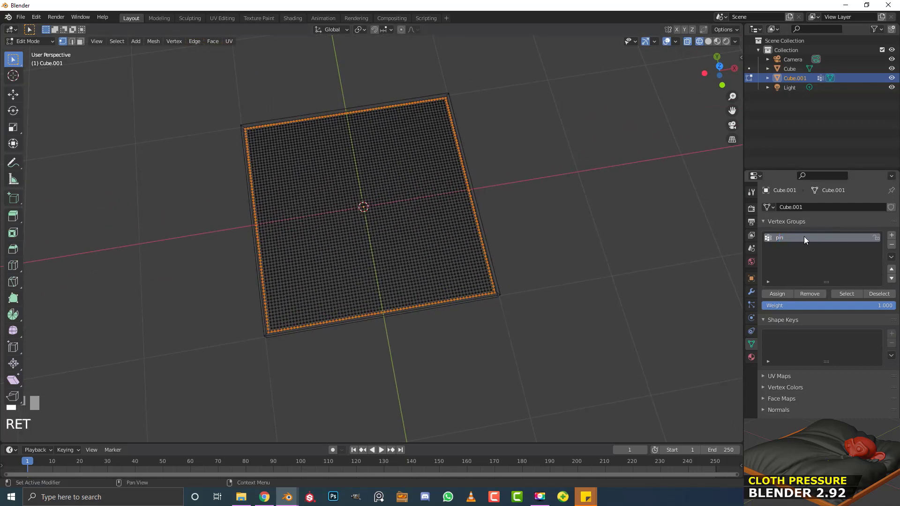
# - Return the plane to Object Mode and switch the viewport back to solid shading
pyautogui.scroll(2, 324, 232)
pyautogui.press('Tab')
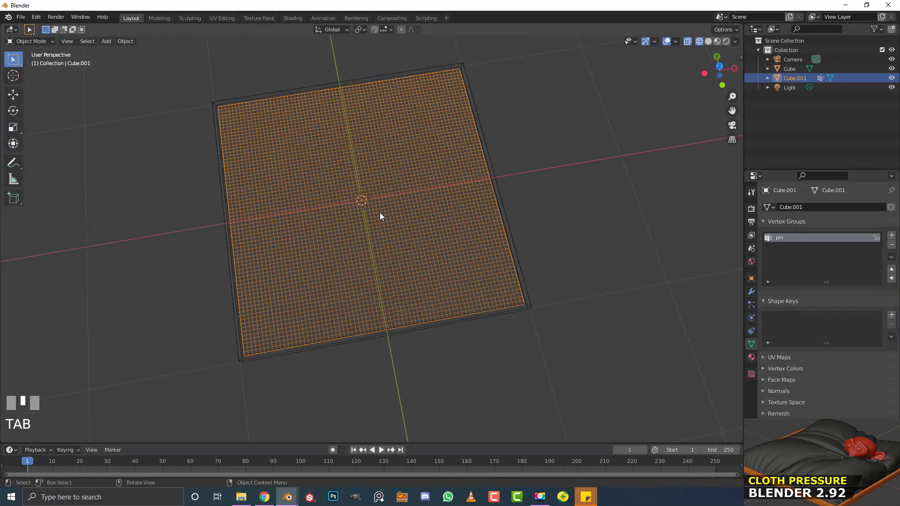
pyautogui.moveTo(379, 213); pyautogui.dragTo(386, 178, button='middle')
pyautogui.scroll(2, 386, 178)
pyautogui.press('z')
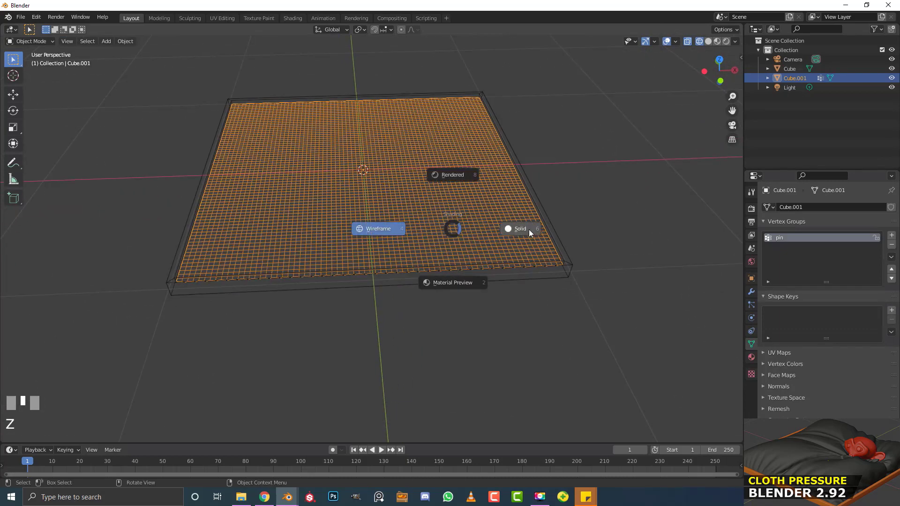
pyautogui.click(529, 229)
# - Select the framed tray and enable Collision physics for it
pyautogui.moveTo(529, 229)
pyautogui.keyDown('shift'); pyautogui.mouseDown(button='middle')
pyautogui.moveTo(539, 249)
pyautogui.moveTo(501, 287)
pyautogui.mouseUp(button='middle'); pyautogui.keyUp('shift')
pyautogui.click(530, 263)
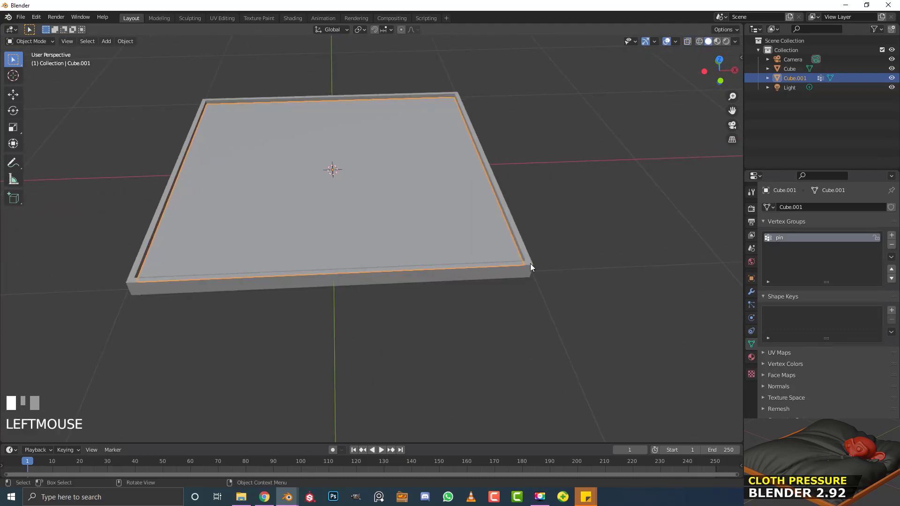
pyautogui.press('g')
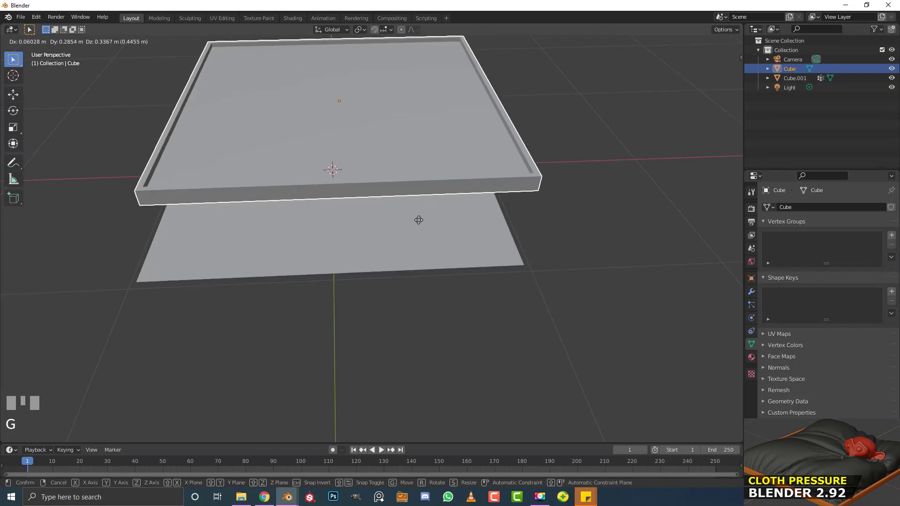
pyautogui.rightClick(419, 219)
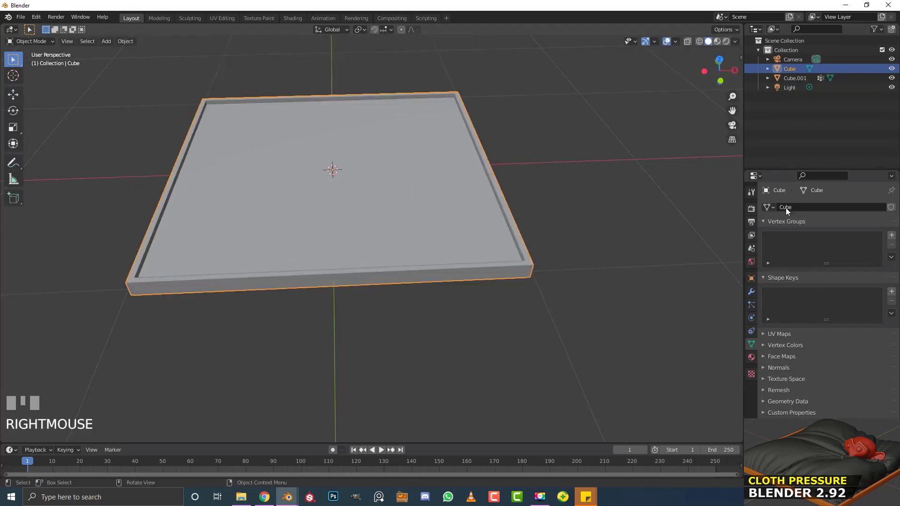
pyautogui.click(751, 317)
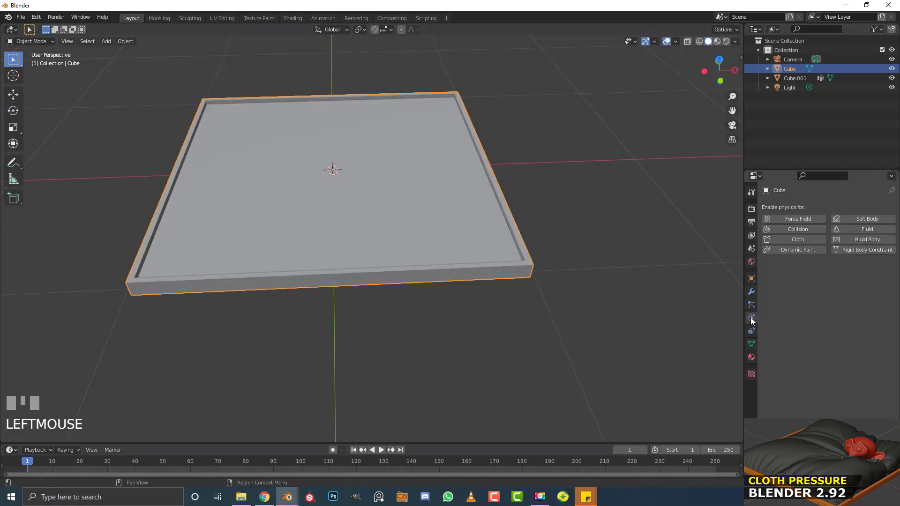
pyautogui.click(799, 230)
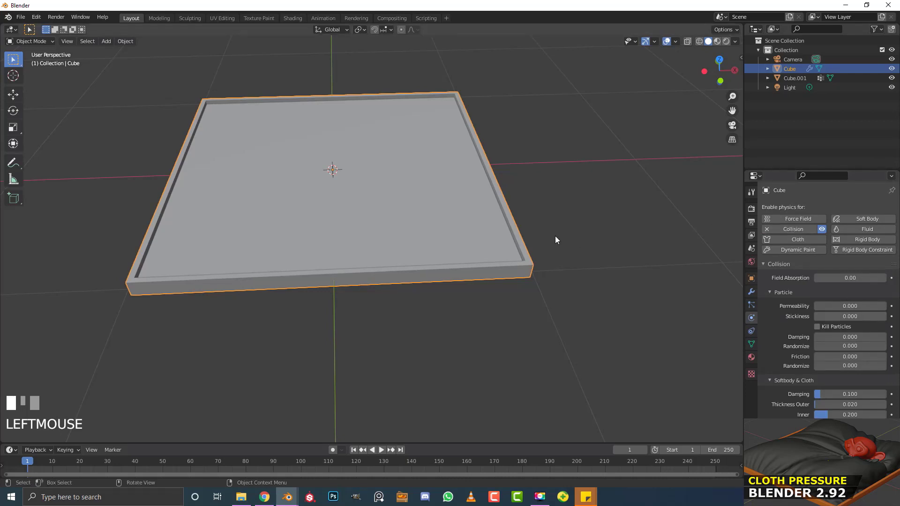
# - Add a 2 m monkey mesh at the world origin
pyautogui.scroll(-3, 351, 237)
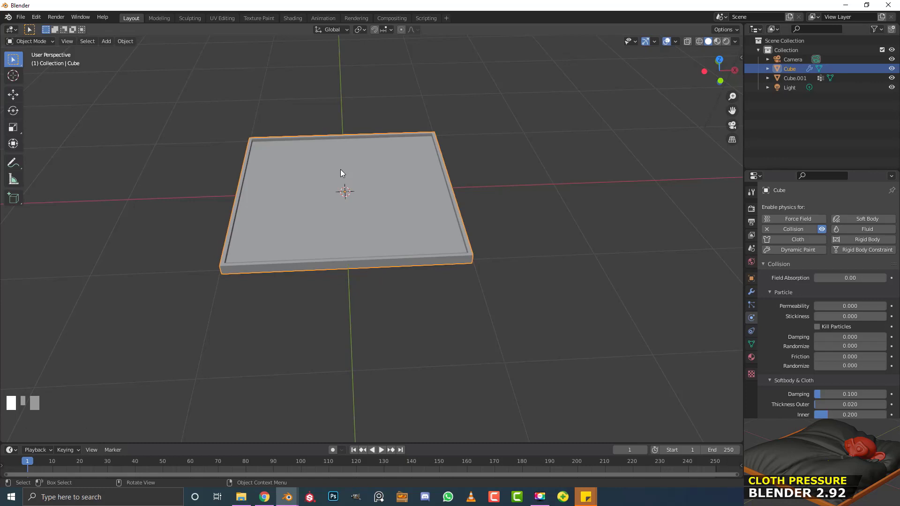
pyautogui.scroll(2, 286, 216)
pyautogui.hotkey('shift', 'a')
pyautogui.moveTo(296, 207)
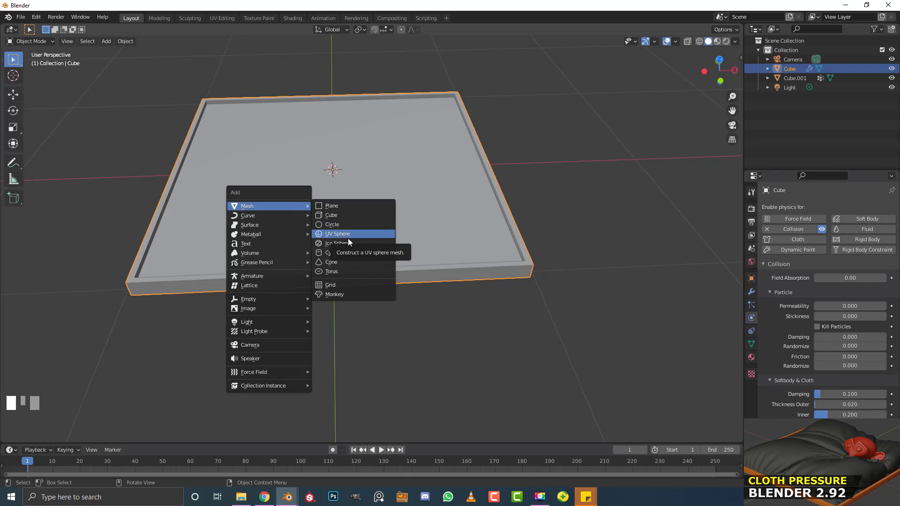
pyautogui.click(366, 295)
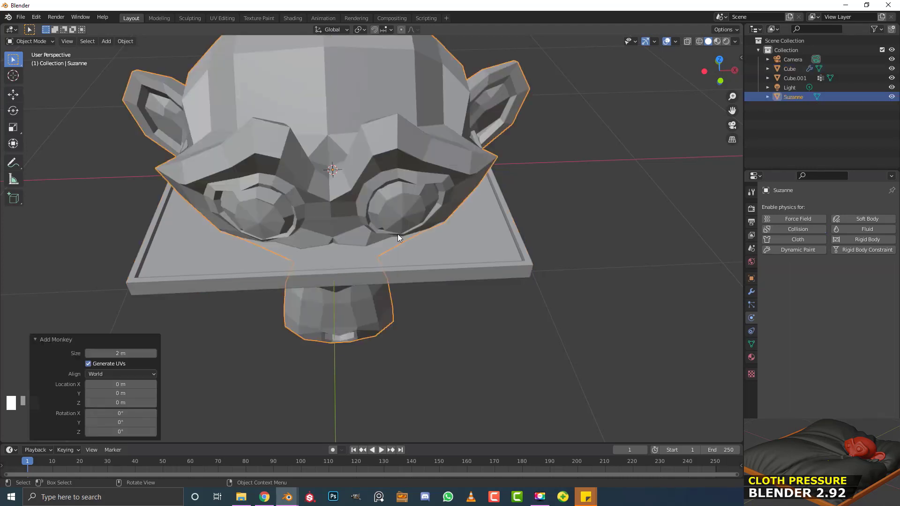
pyautogui.scroll(-4, 398, 232)
pyautogui.moveTo(535, 233); pyautogui.dragTo(461, 183, button='middle')
pyautogui.scroll(2, 461, 184)
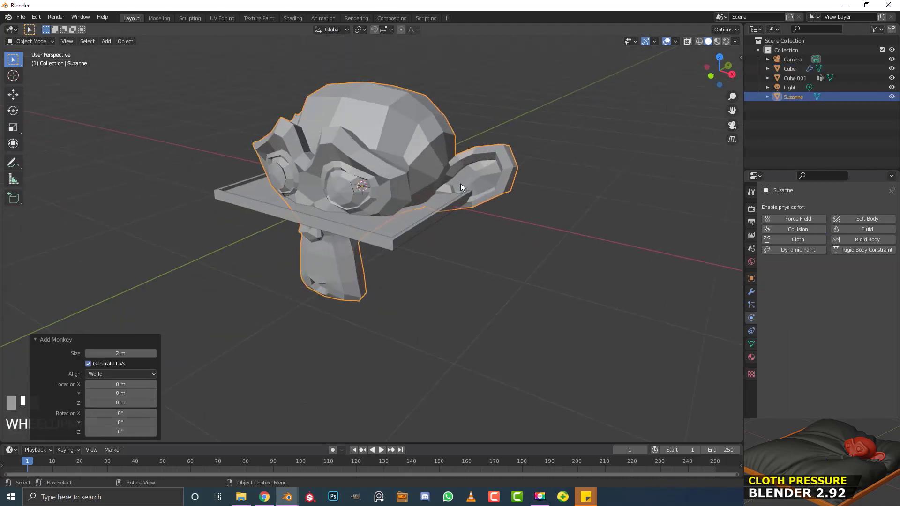
# - Add a Subdivision Surface modifier to the monkey head
pyautogui.click(752, 292)
pyautogui.click(796, 207)
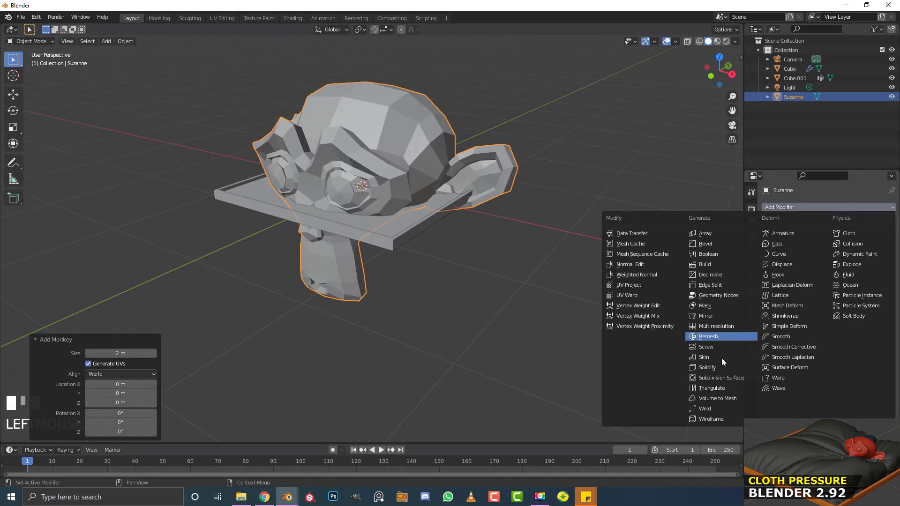
pyautogui.click(723, 378)
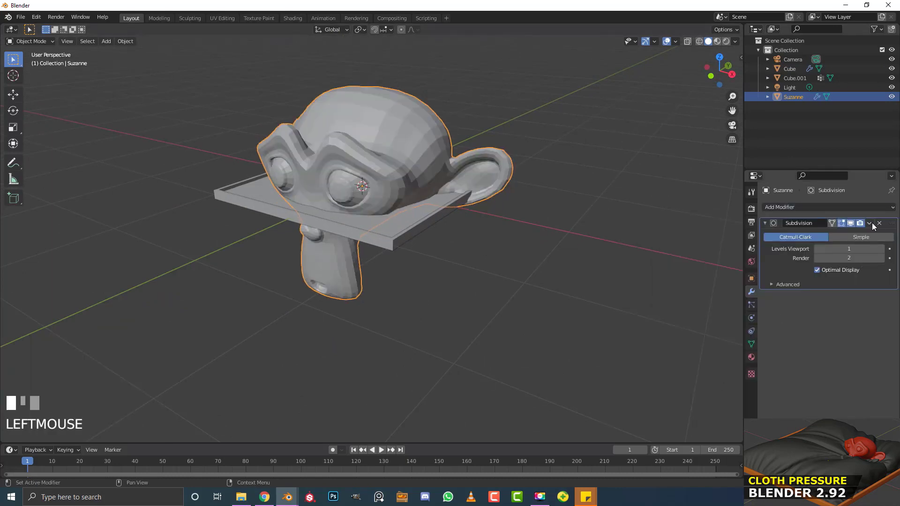
# - Apply smooth shading to the monkey head
pyautogui.click(126, 41)
pyautogui.click(128, 42)
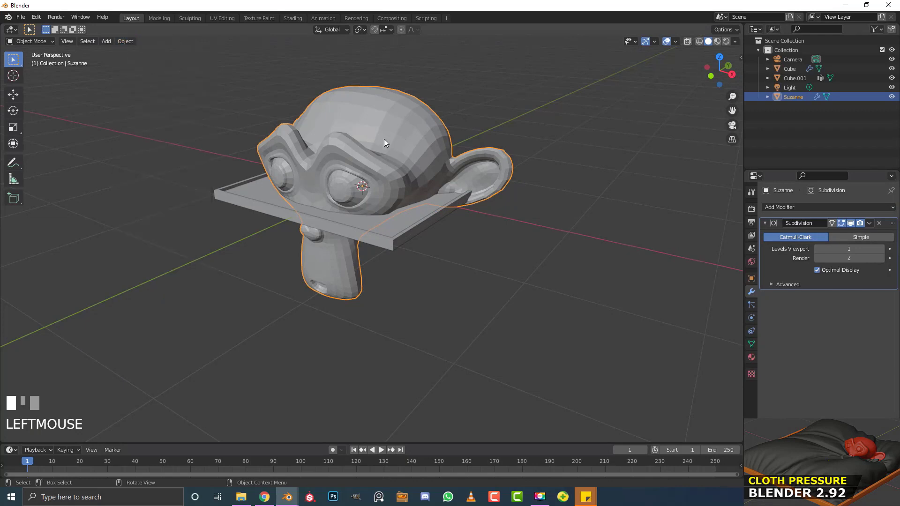
pyautogui.click(131, 44)
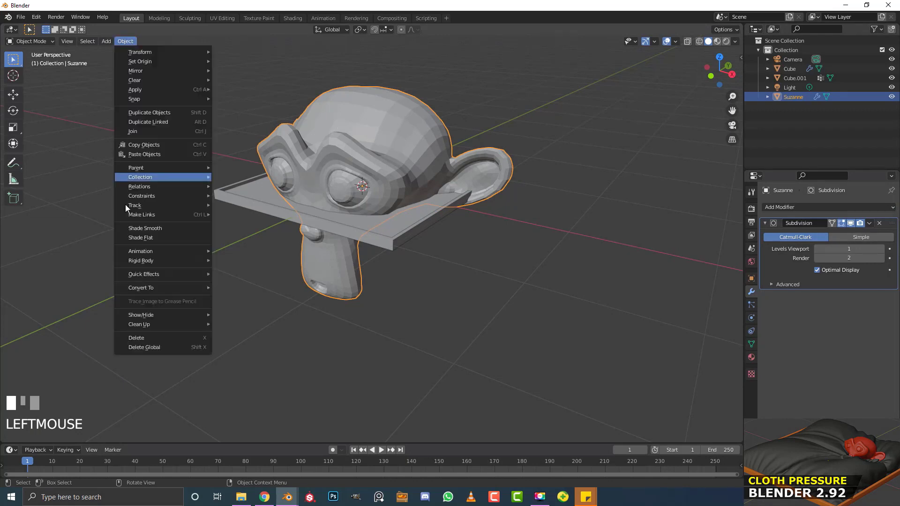
pyautogui.click(150, 227)
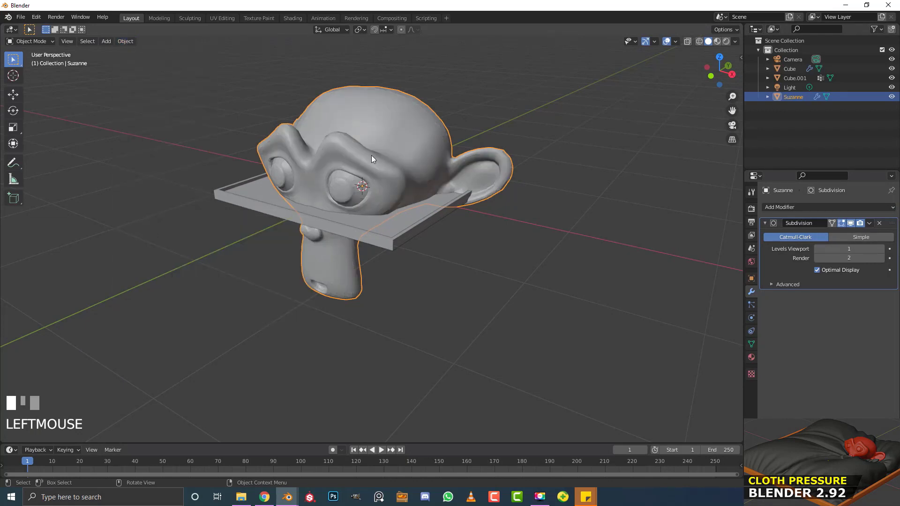
# - Scale the monkey head down uniformly to about 0.26 of its size in the right side view
pyautogui.press('KP_3')
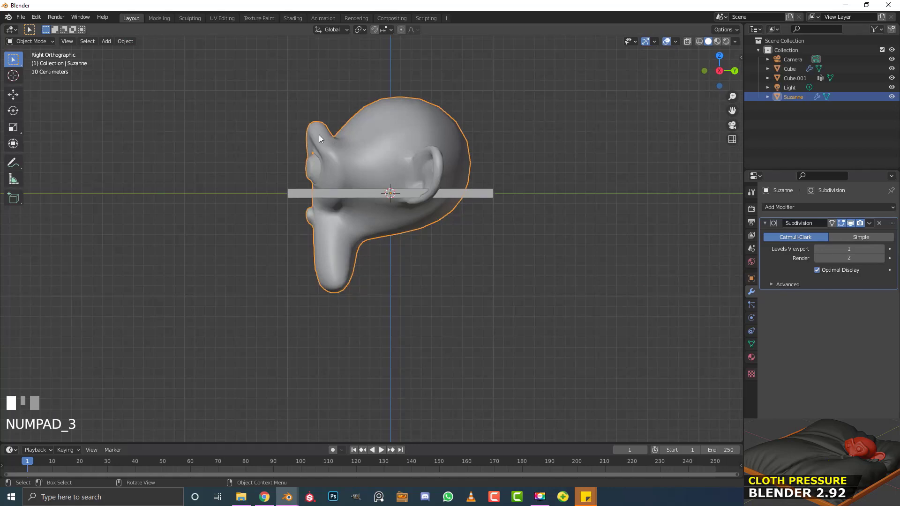
pyautogui.keyDown('shift'); pyautogui.moveTo(319, 134); pyautogui.dragTo(283, 186, button='middle'); pyautogui.keyUp('shift')
pyautogui.press('s')
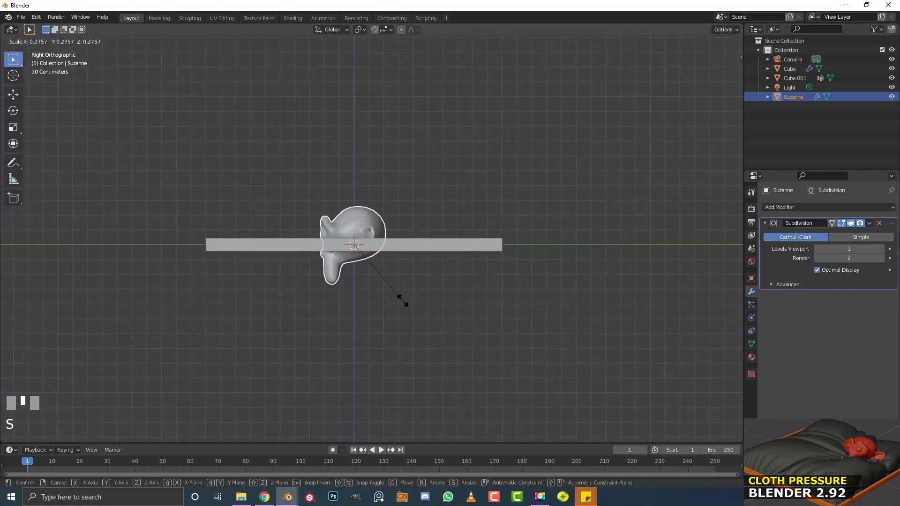
pyautogui.click(398, 298)
# - Tilt the monkey head about -36.6° around the global X axis
pyautogui.moveTo(399, 299); pyautogui.dragTo(372, 243, button='middle')
pyautogui.scroll(2, 330, 201)
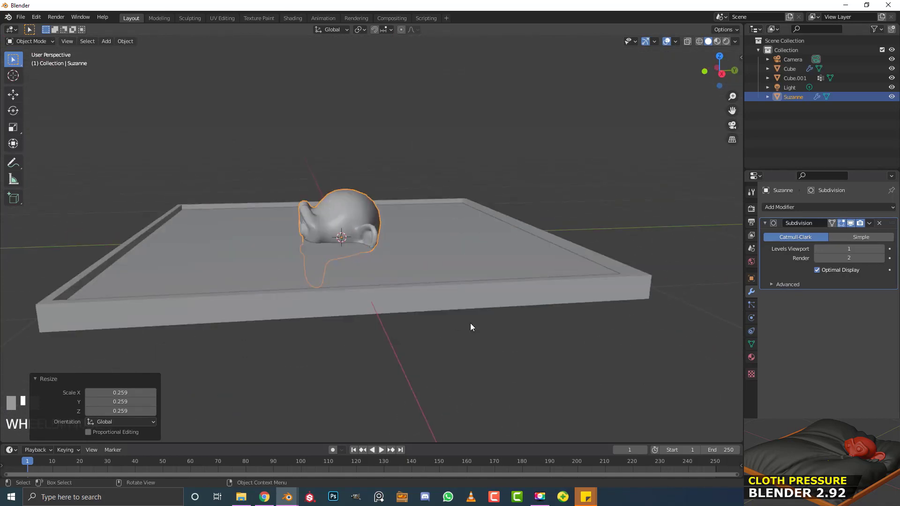
pyautogui.press('r')
pyautogui.press('x')
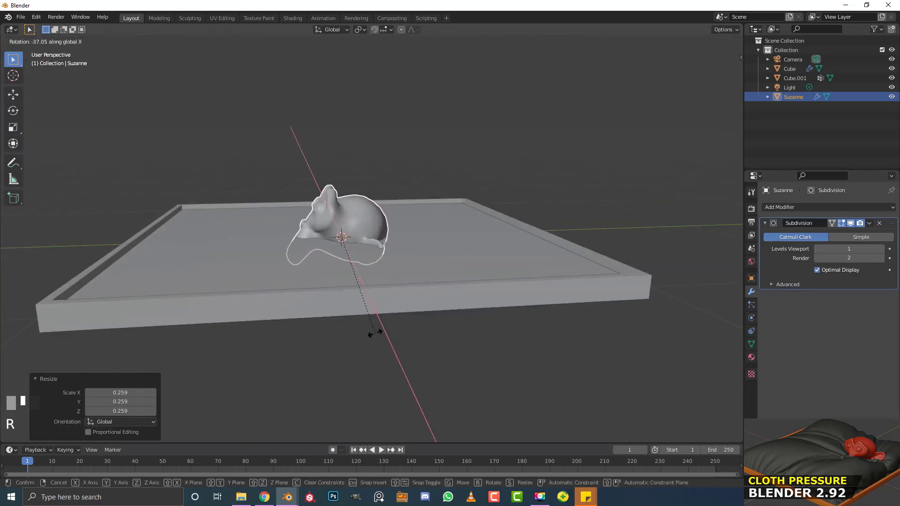
pyautogui.click(377, 334)
# - Raise the monkey head along Z above the tray's surface, with a second upward move of about 0.04 m
pyautogui.press('g')
pyautogui.press('z')
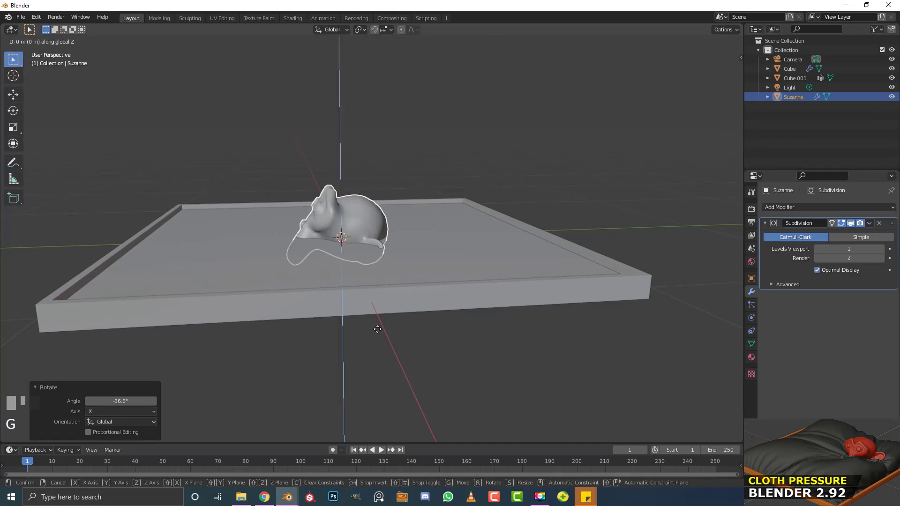
pyautogui.click(382, 304)
pyautogui.moveTo(382, 304); pyautogui.dragTo(339, 176, button='middle')
pyautogui.press('g')
pyautogui.press('z')
pyautogui.click(480, 286)
# - Apply the monkey head's rotation and scale
pyautogui.hotkey('ctrl', 'a')
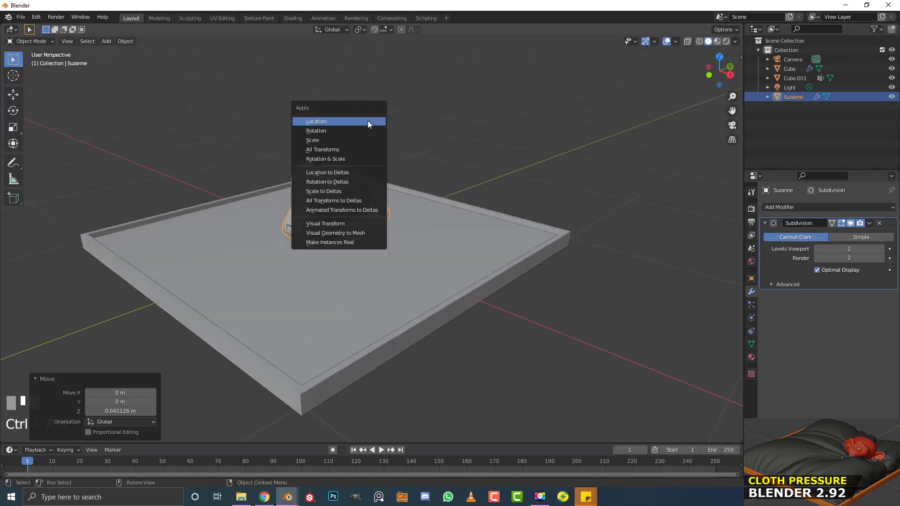
pyautogui.click(343, 160)
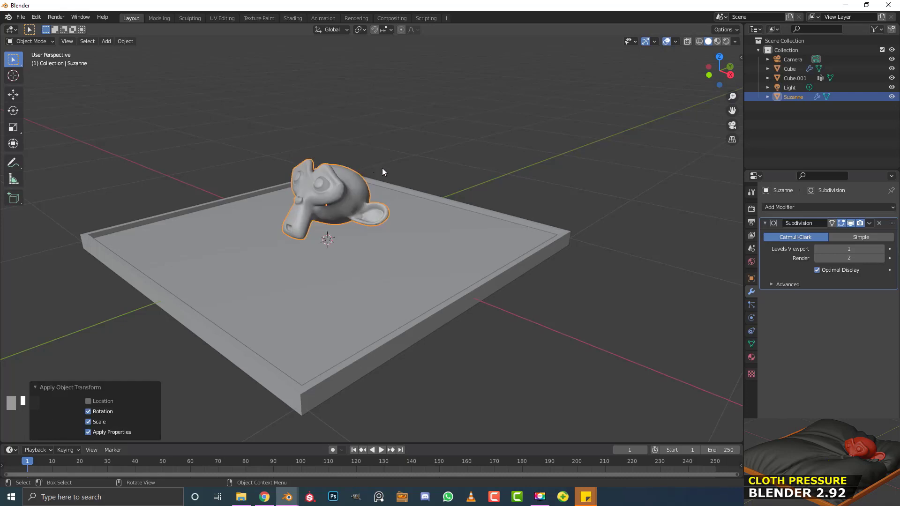
pyautogui.moveTo(382, 168); pyautogui.dragTo(365, 256, button='middle')
pyautogui.scroll(-2, 375, 271)
pyautogui.scroll(2, 439, 215)
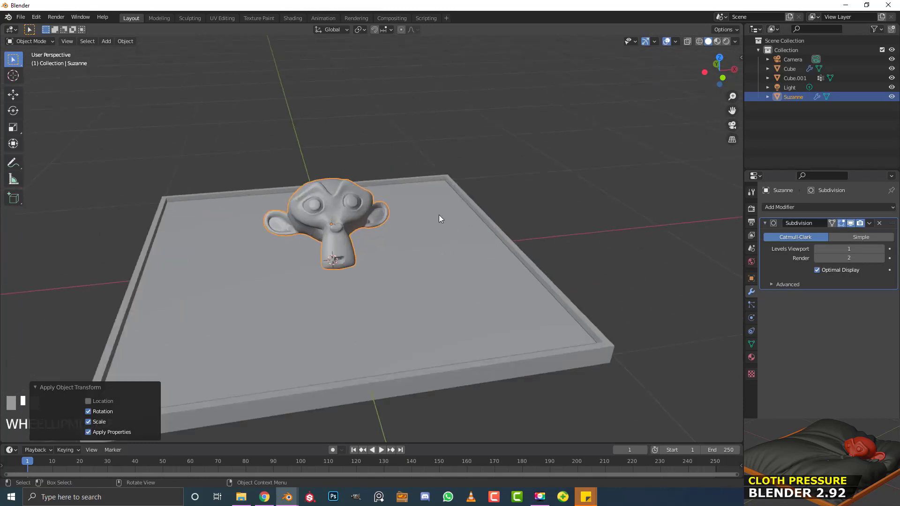
# - Select the cloth plane, remove its shared material and give it a new one
pyautogui.click(439, 215)
pyautogui.scroll(-2, 434, 238)
pyautogui.press('g')
pyautogui.rightClick(472, 172)
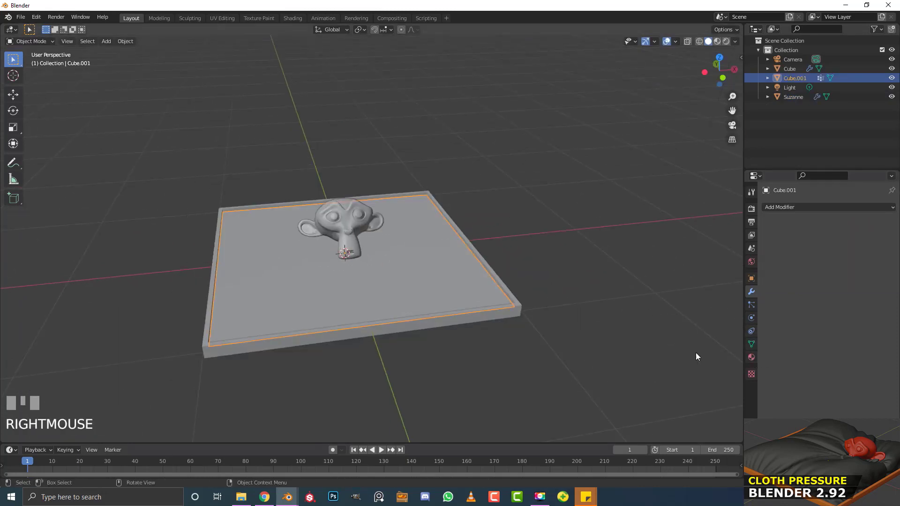
pyautogui.click(751, 357)
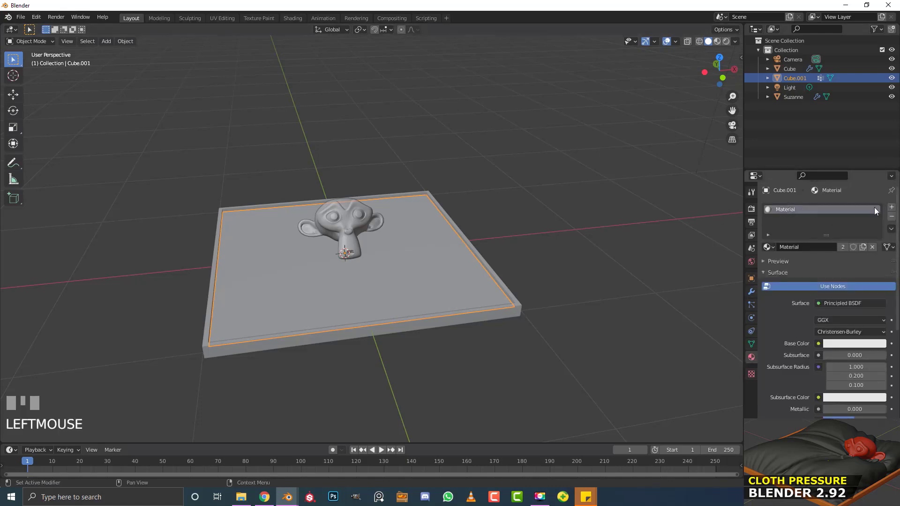
pyautogui.click(892, 218)
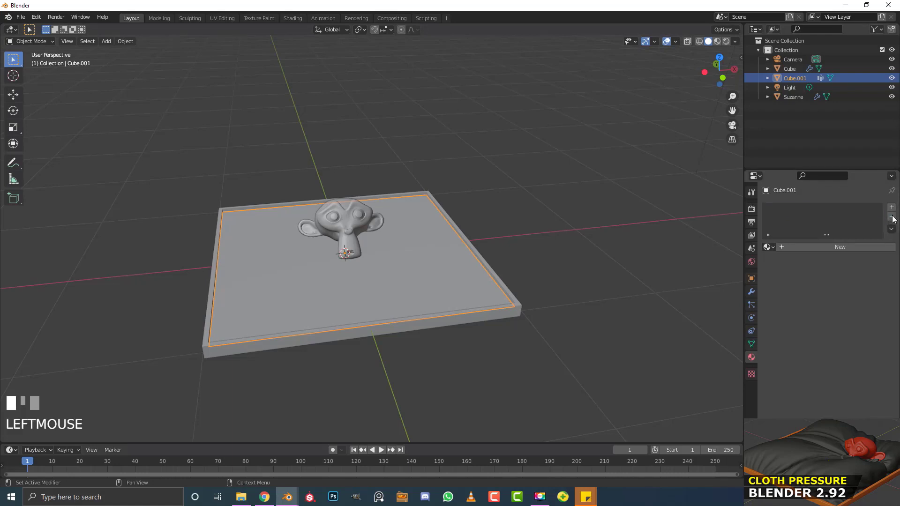
pyautogui.click(851, 247)
# - Set the new cloth material's viewport display colour to orange-red
pyautogui.scroll(-10, 782, 295)
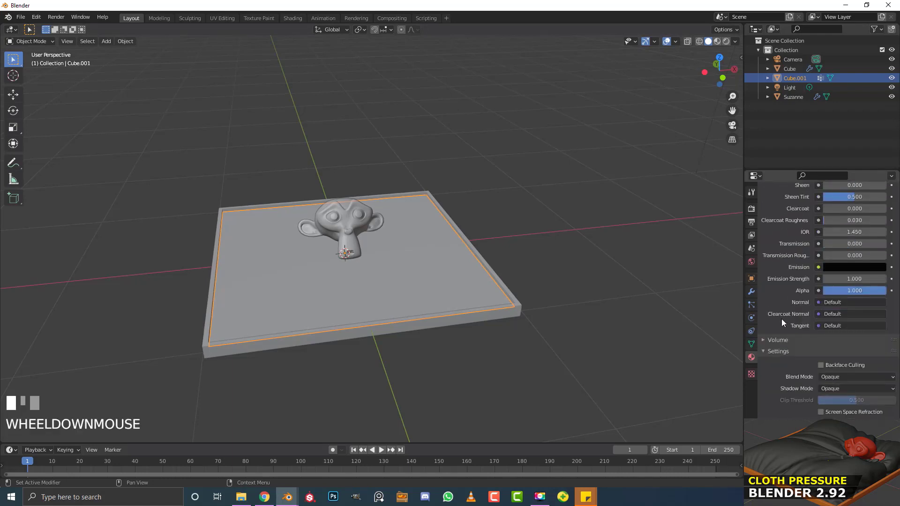
pyautogui.scroll(-2, 815, 407)
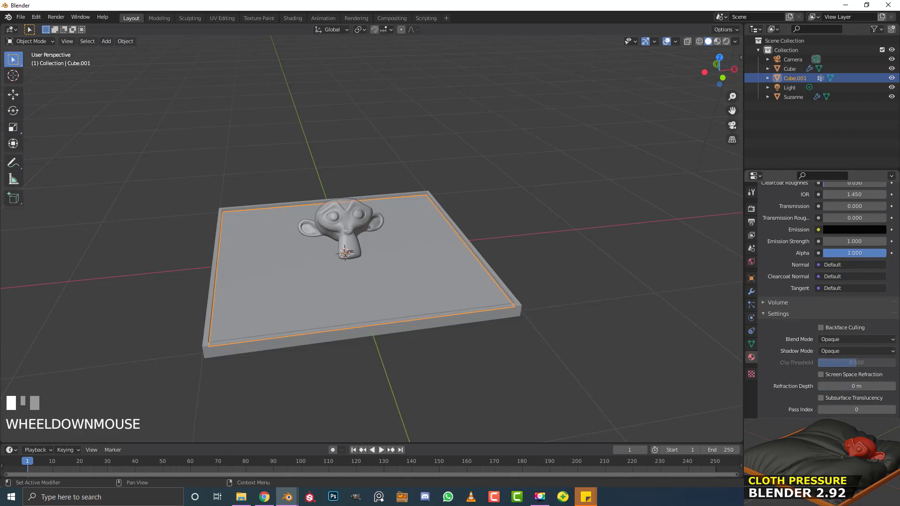
pyautogui.click(851, 437)
pyautogui.click(830, 363)
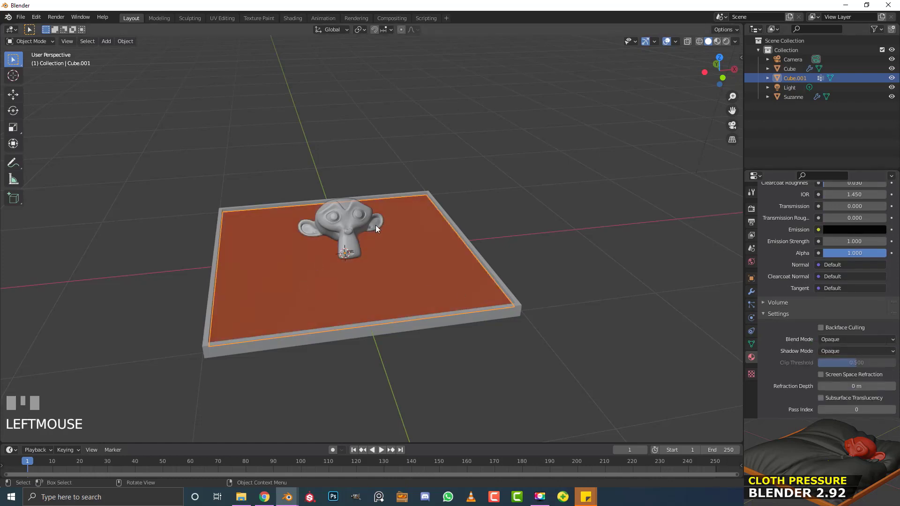
# - Select the monkey head and enlarge the timeline area for keyframing
pyautogui.scroll(2, 364, 227)
pyautogui.scroll(2, 417, 219)
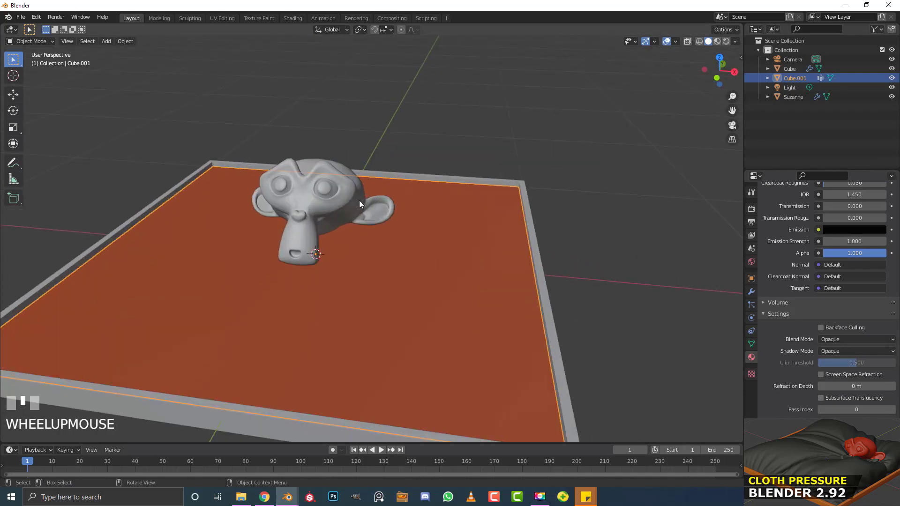
pyautogui.click(307, 169)
pyautogui.scroll(-2, 327, 216)
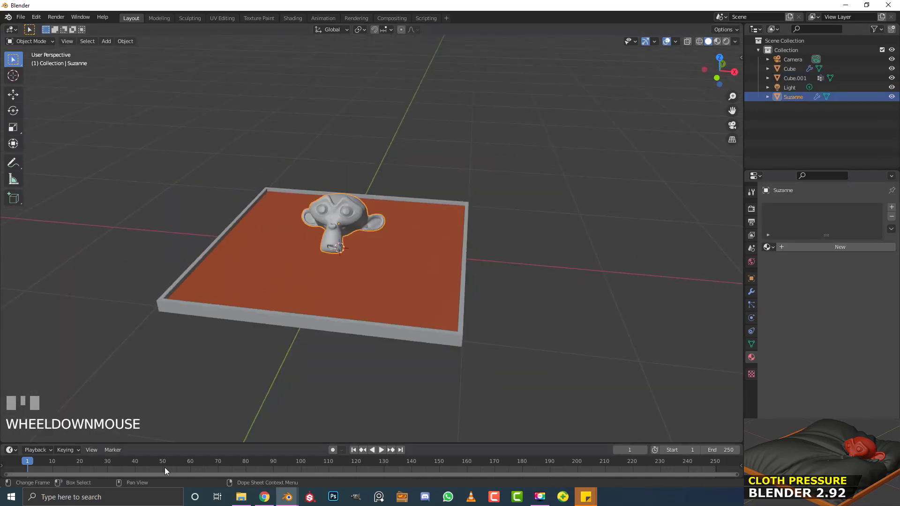
pyautogui.moveTo(182, 444); pyautogui.dragTo(170, 360)
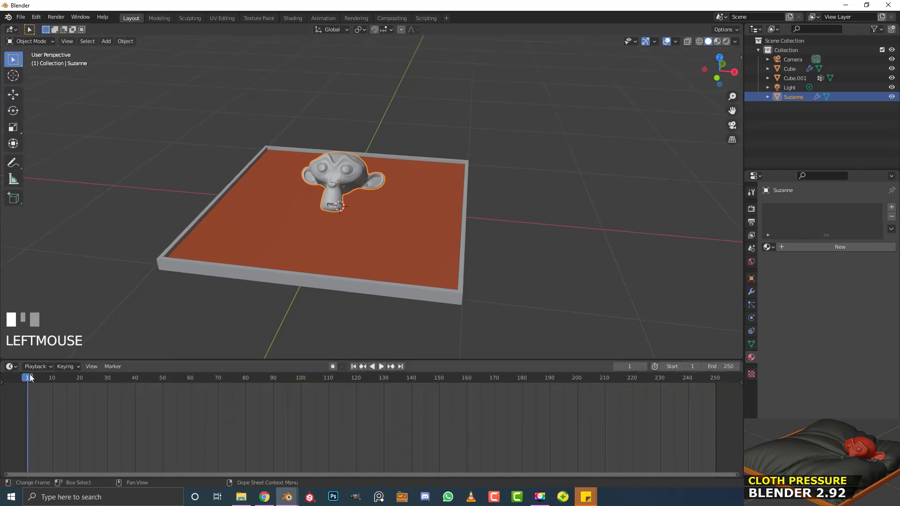
# - Insert a location keyframe for the monkey head at frame 30
pyautogui.moveTo(30, 383); pyautogui.dragTo(106, 392)
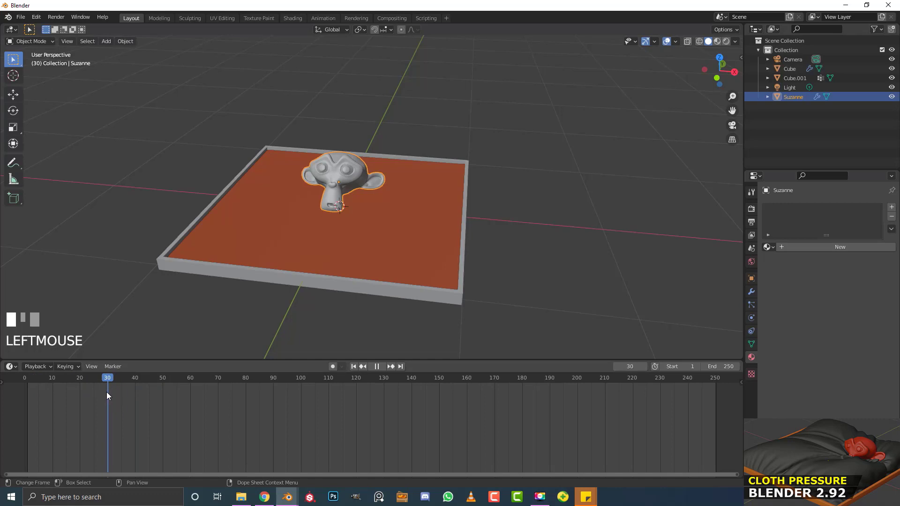
pyautogui.moveTo(225, 202); pyautogui.dragTo(249, 168, button='middle')
pyautogui.scroll(3, 323, 181)
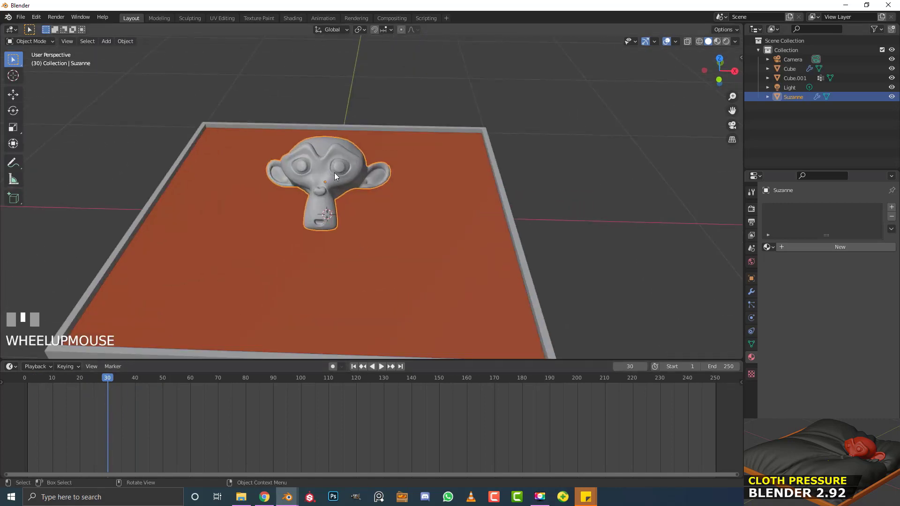
pyautogui.press('i')
pyautogui.click(298, 174)
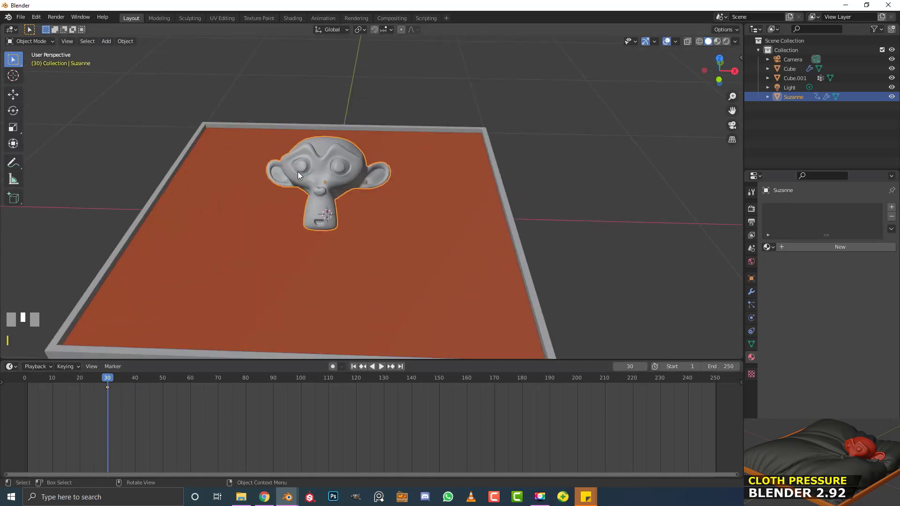
# - At frame 60, move the monkey head about 0.69 m along X and insert a location keyframe
pyautogui.moveTo(121, 381); pyautogui.dragTo(190, 385)
pyautogui.scroll(-2, 327, 229)
pyautogui.press('g')
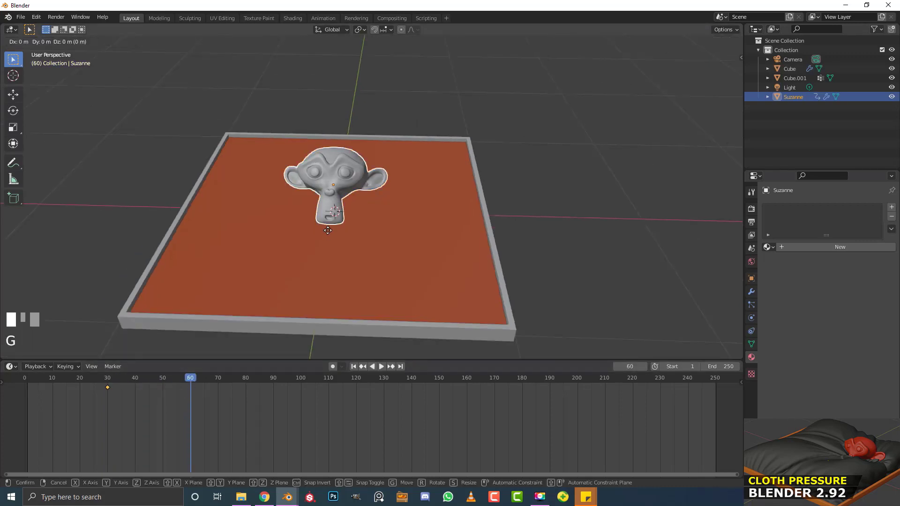
pyautogui.press('x')
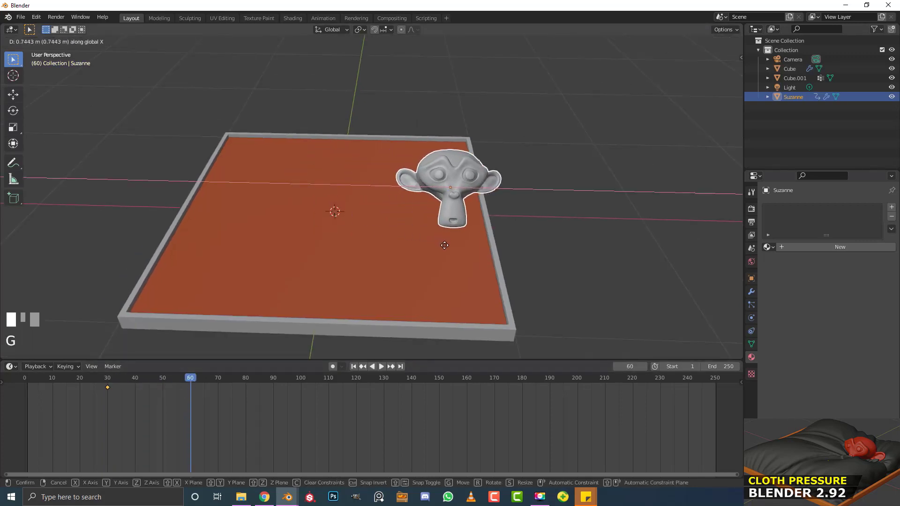
pyautogui.click(436, 245)
pyautogui.press('i')
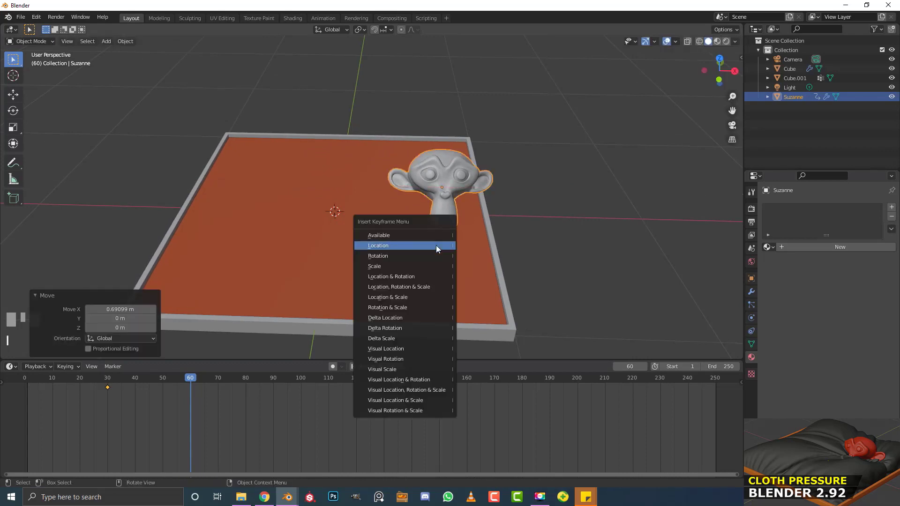
pyautogui.click(413, 246)
# - At frame 100, move the monkey head about -0.83 m along X and insert a location keyframe
pyautogui.moveTo(193, 379); pyautogui.dragTo(301, 393)
pyautogui.press('g')
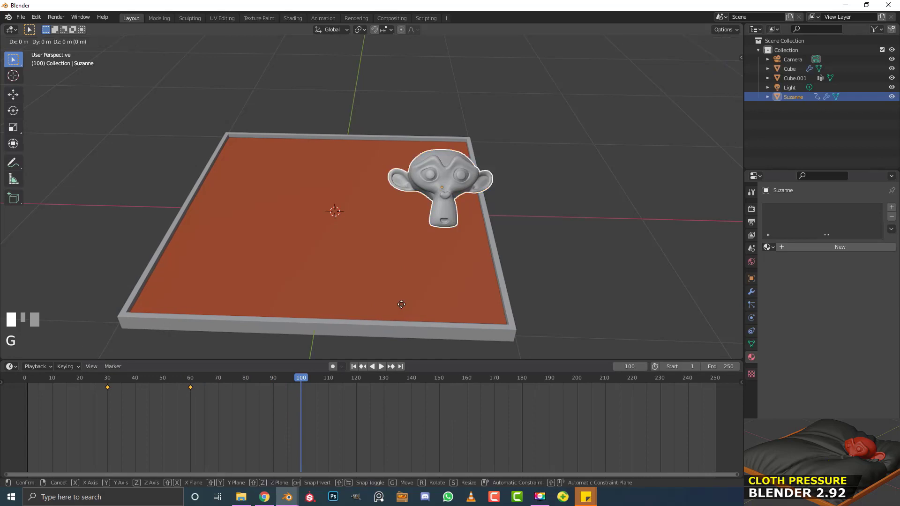
pyautogui.press('x')
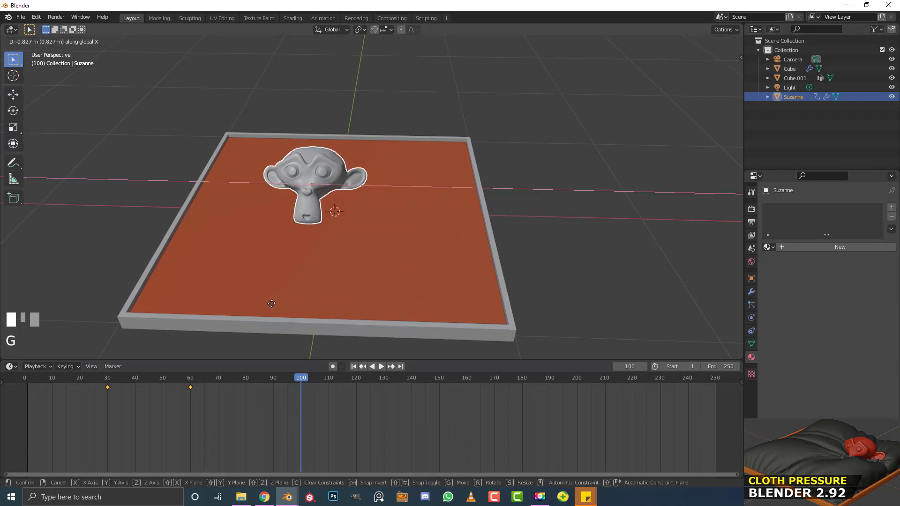
pyautogui.click(272, 304)
pyautogui.moveTo(294, 257); pyautogui.dragTo(303, 284, button='middle')
pyautogui.moveTo(327, 205); pyautogui.dragTo(328, 208, button='middle')
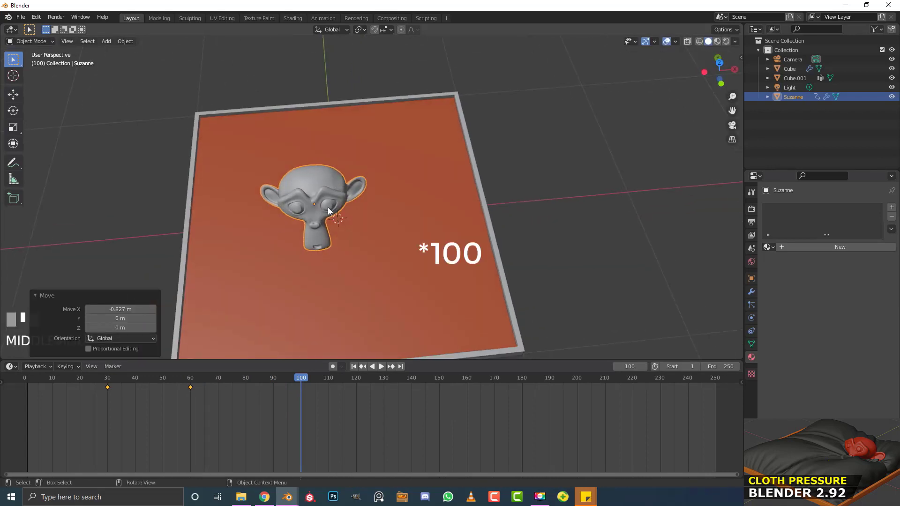
pyautogui.press('i')
pyautogui.click(293, 191)
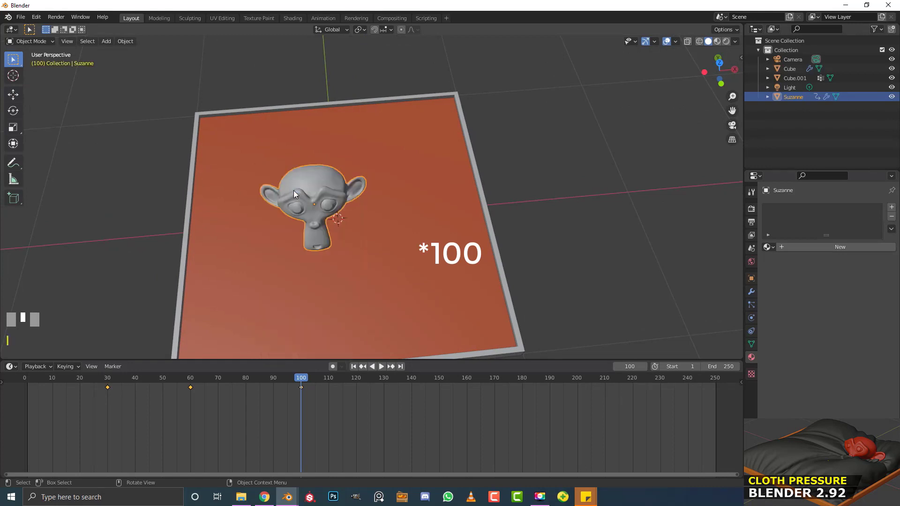
# - Set the animation's end frame to 100 and move the playhead back to frame 2
pyautogui.moveTo(301, 386); pyautogui.dragTo(262, 390)
pyautogui.click(717, 366)
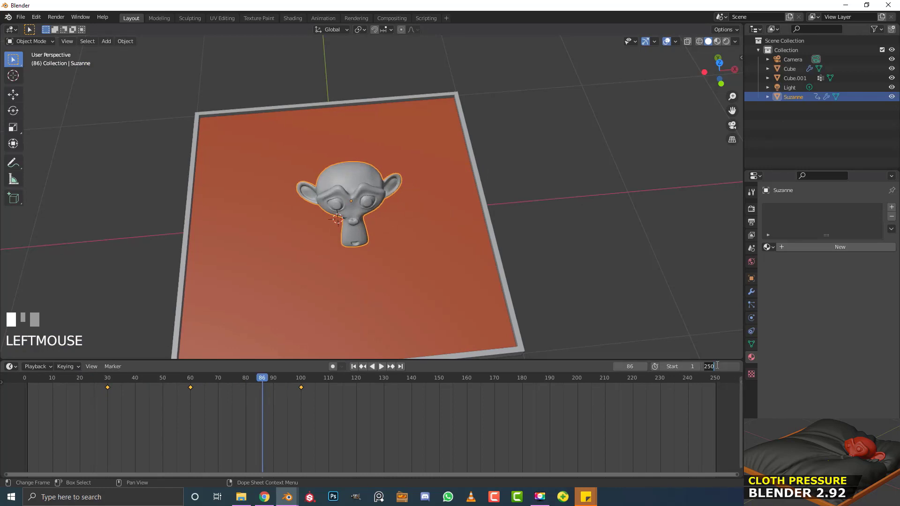
pyautogui.write('100')
pyautogui.press('Return')
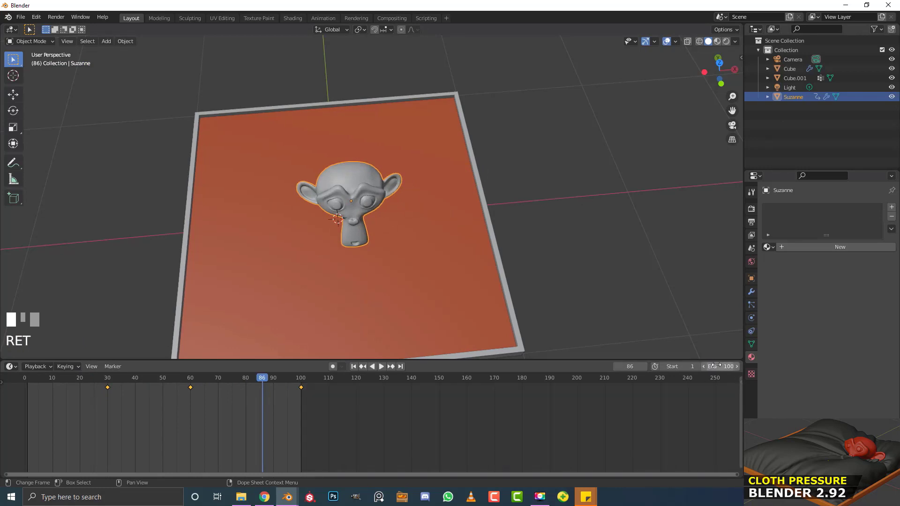
pyautogui.moveTo(91, 468); pyautogui.dragTo(190, 464, button='middle')
pyautogui.moveTo(338, 378); pyautogui.dragTo(130, 380)
# - Enable Collision physics for the monkey head
pyautogui.scroll(-3, 445, 187)
pyautogui.moveTo(445, 188); pyautogui.dragTo(408, 211, button='middle')
pyautogui.scroll(3, 286, 237)
pyautogui.moveTo(286, 237); pyautogui.dragTo(361, 211, button='middle')
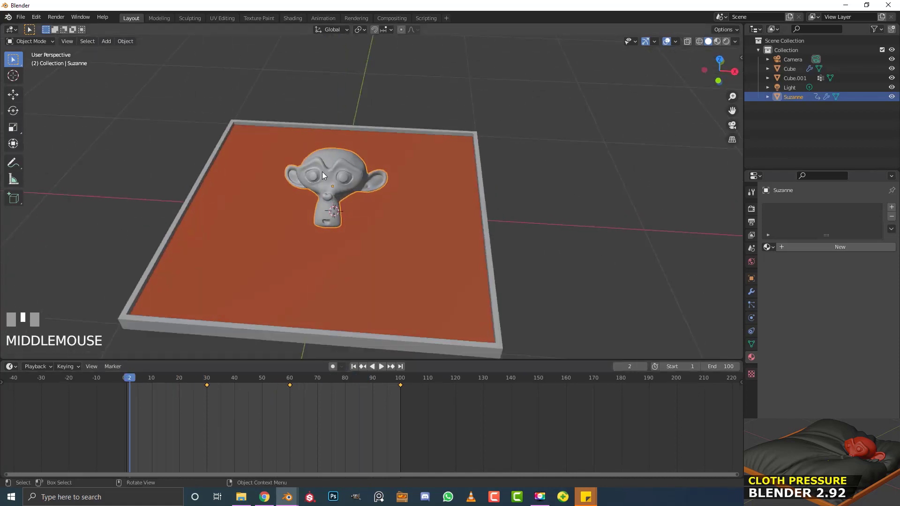
pyautogui.click(752, 318)
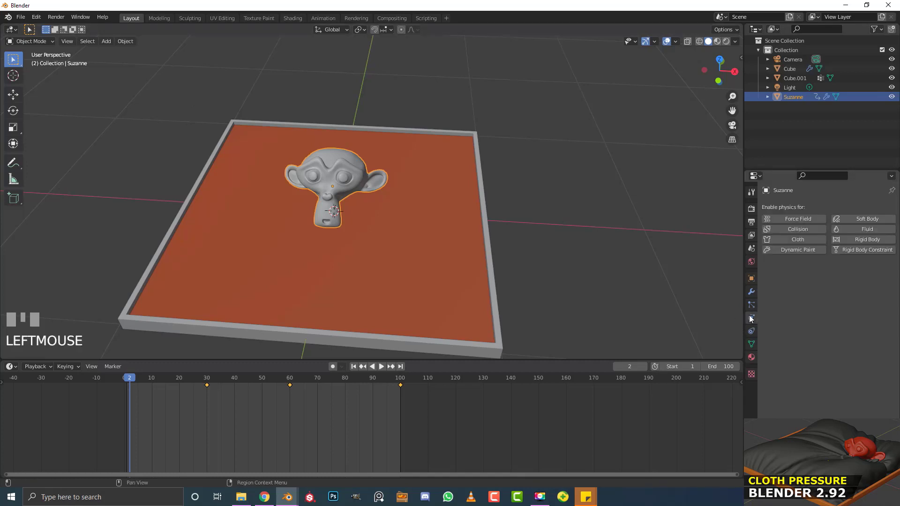
pyautogui.click(794, 228)
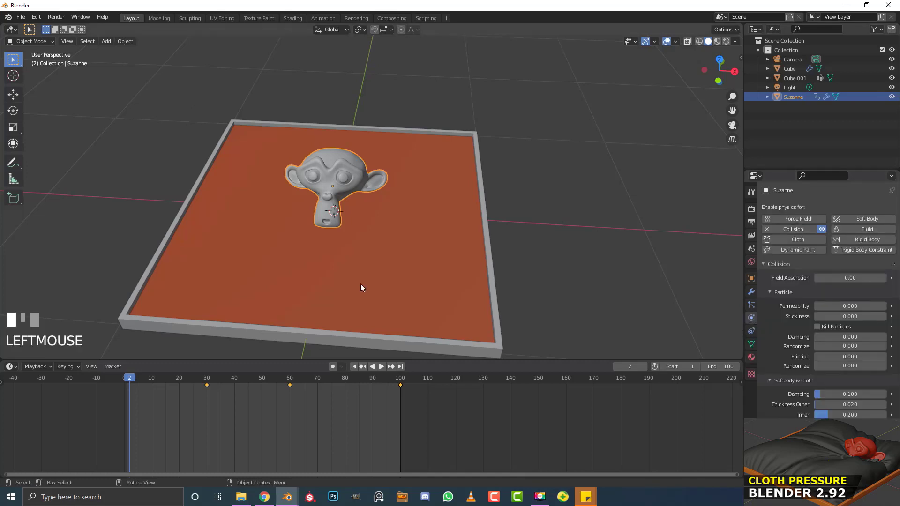
# - Enable Cloth physics for the orange plane inside the tray and move the playhead to frame 1
pyautogui.click(384, 237)
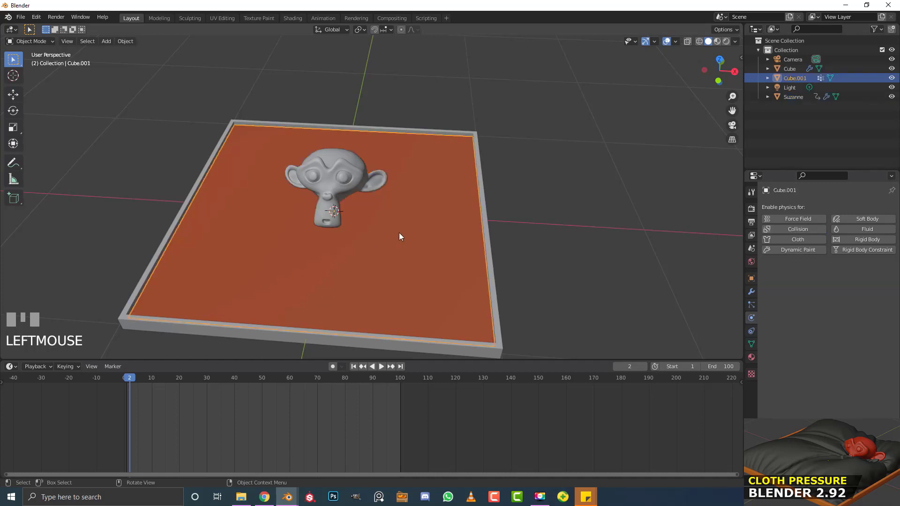
pyautogui.press('g')
pyautogui.rightClick(375, 208)
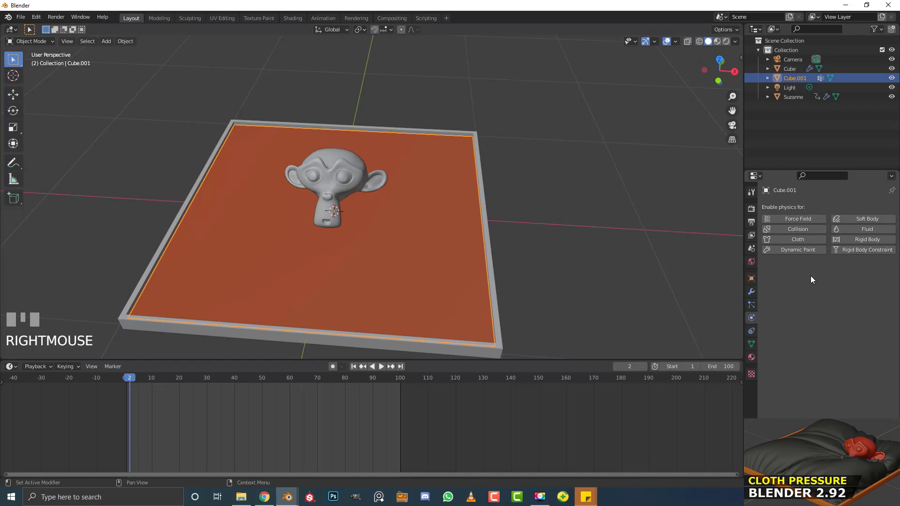
pyautogui.click(805, 240)
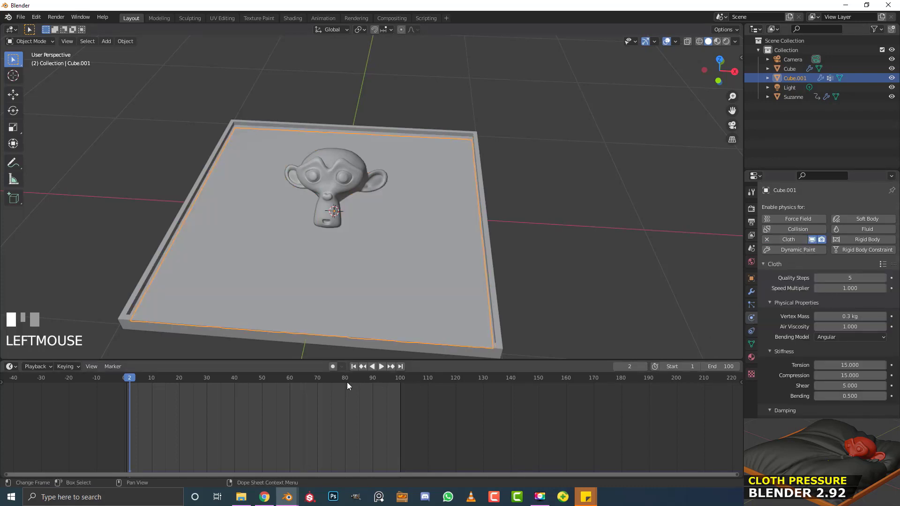
pyautogui.moveTo(132, 382); pyautogui.dragTo(127, 381)
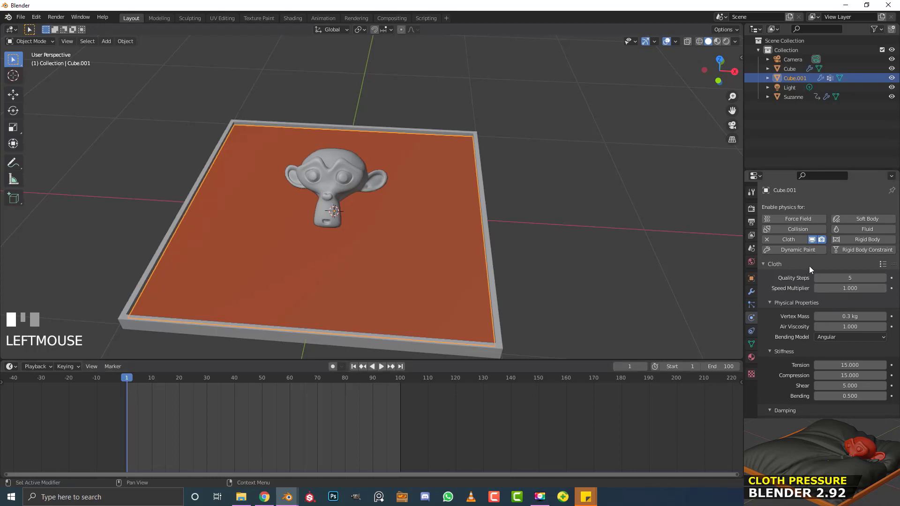
# - Turn on the Pressure option in the cloth plane's physical properties
pyautogui.scroll(-5, 772, 321)
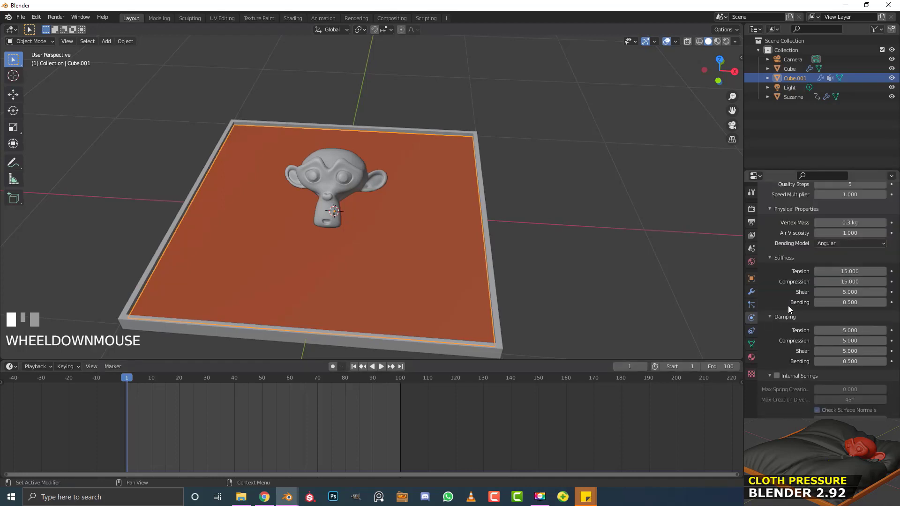
pyautogui.scroll(3, 792, 295)
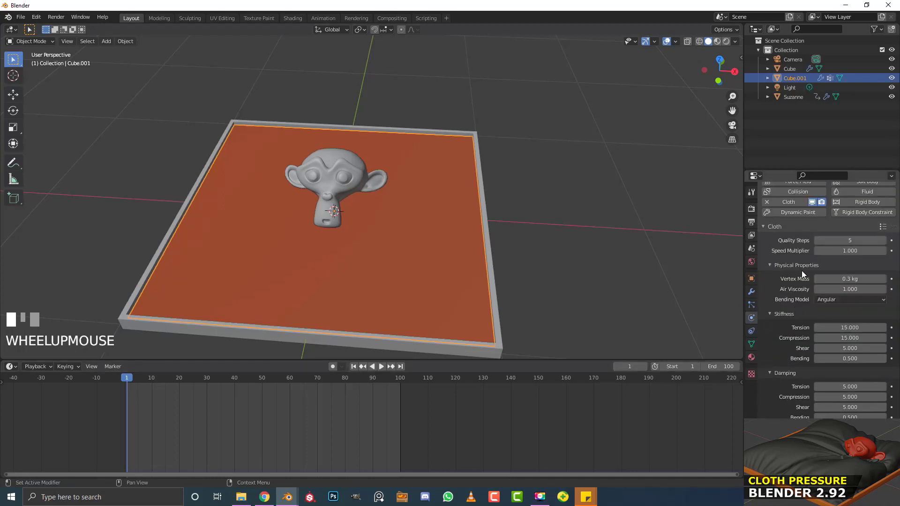
pyautogui.scroll(2, 775, 263)
pyautogui.click(775, 264)
pyautogui.click(774, 263)
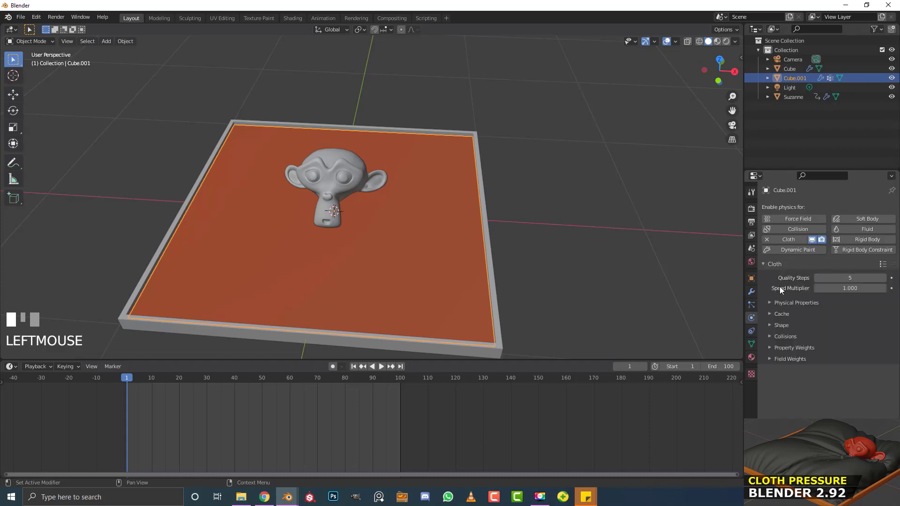
pyautogui.click(778, 303)
pyautogui.scroll(-1, 815, 316)
pyautogui.scroll(-8, 816, 319)
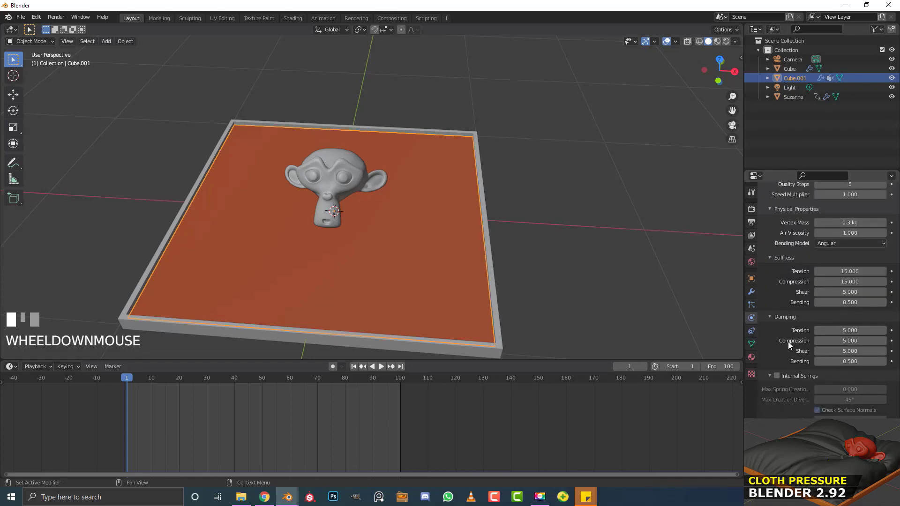
pyautogui.scroll(-2, 786, 375)
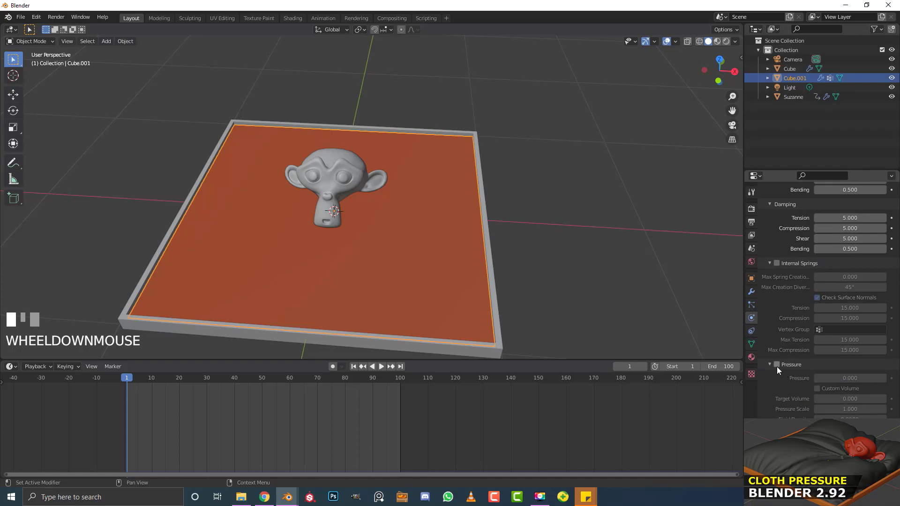
pyautogui.click(777, 367)
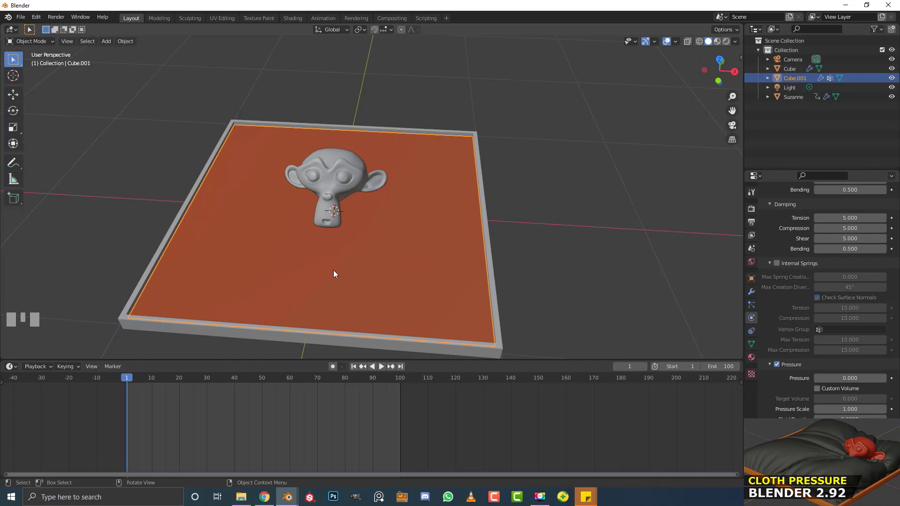
# - Set the cloth's pressure value to 21
pyautogui.moveTo(333, 273); pyautogui.dragTo(339, 271, button='middle')
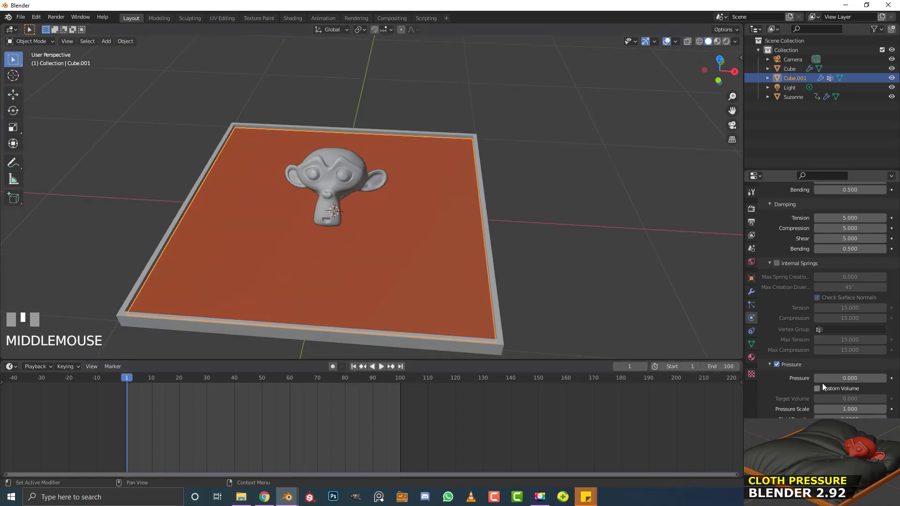
pyautogui.click(857, 376)
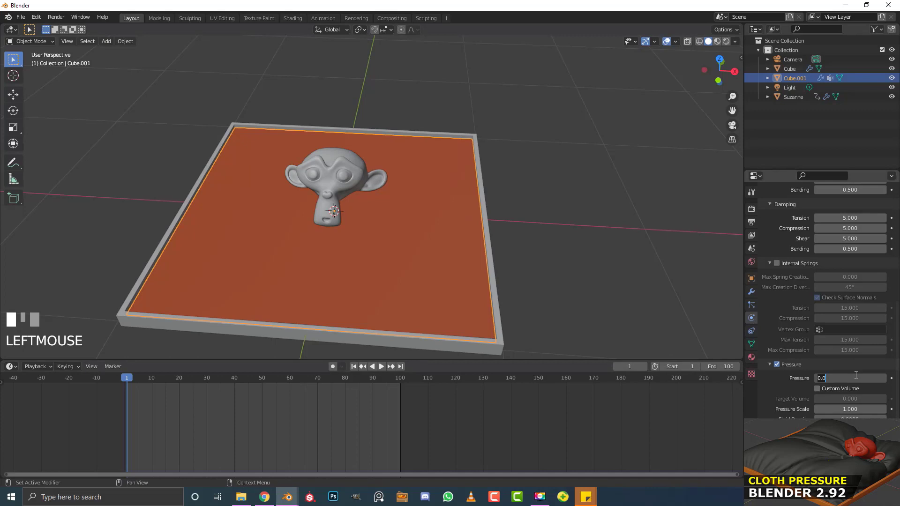
pyautogui.write('21')
pyautogui.press('Return')
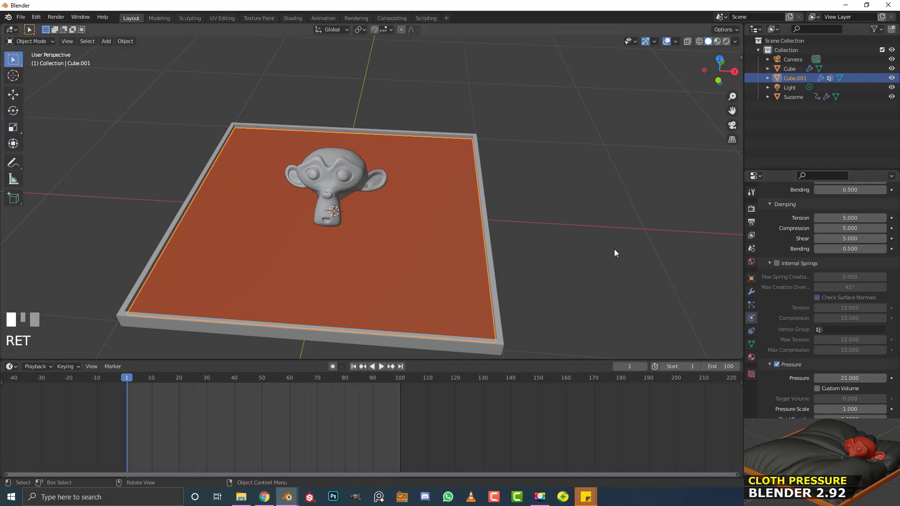
pyautogui.moveTo(407, 204)
pyautogui.mouseDown(button='middle')
pyautogui.moveTo(385, 181)
pyautogui.moveTo(418, 193)
pyautogui.moveTo(406, 201)
pyautogui.mouseUp(button='middle')
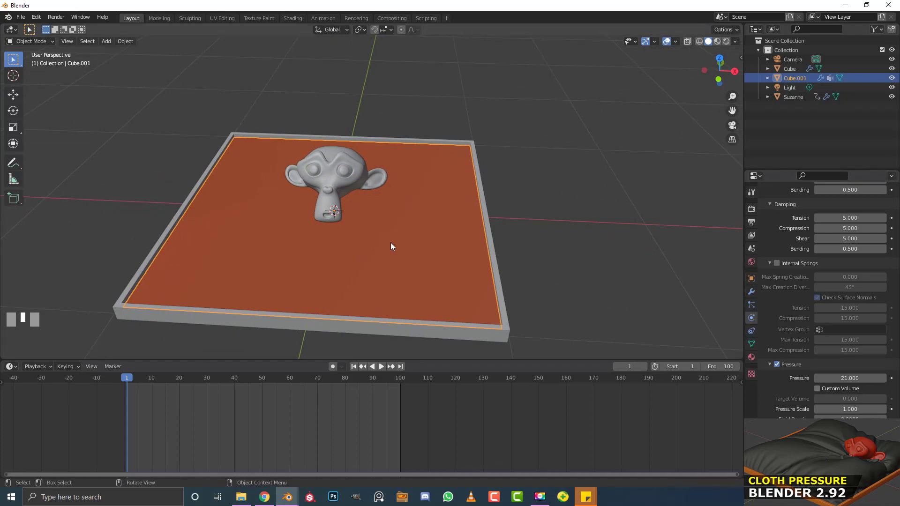
# - Assign the "pin" vertex group as the cloth's Pin Group in its Shape settings
pyautogui.scroll(-1, 865, 360)
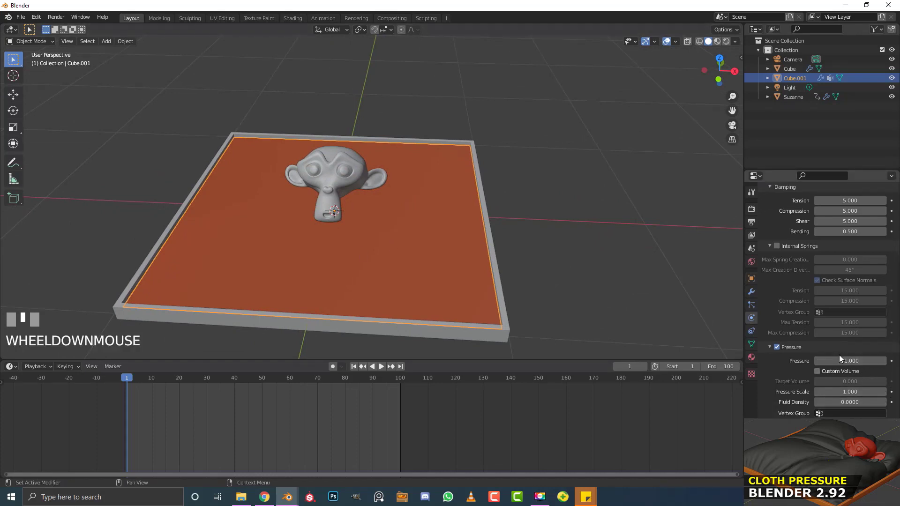
pyautogui.scroll(-2, 788, 416)
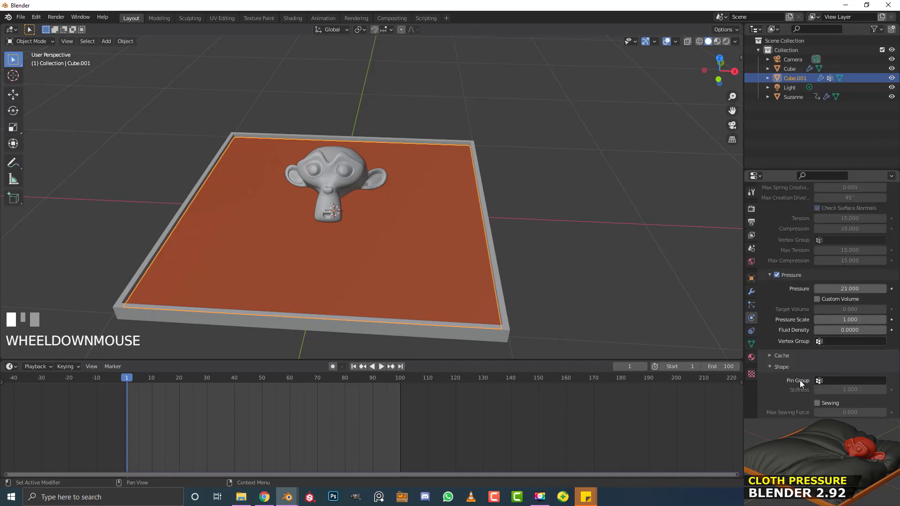
pyautogui.click(829, 381)
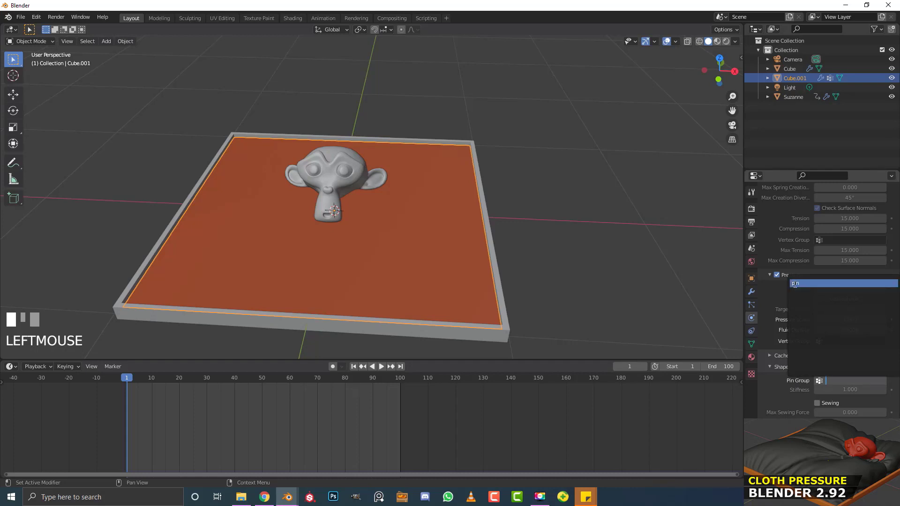
pyautogui.click(818, 283)
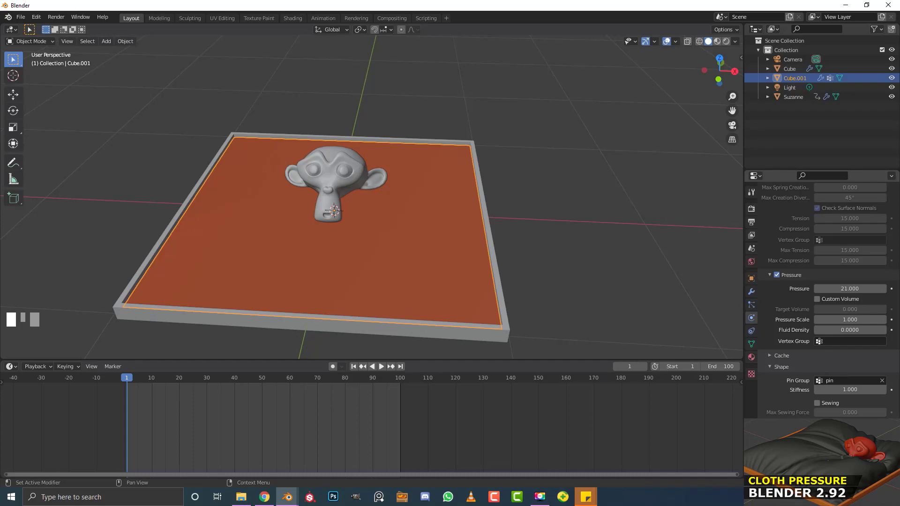
pyautogui.press('Return')
# - Play the cloth simulation from frame 1 and stop it at frame 34
pyautogui.moveTo(244, 309); pyautogui.dragTo(452, 227, button='middle')
pyautogui.press('space')
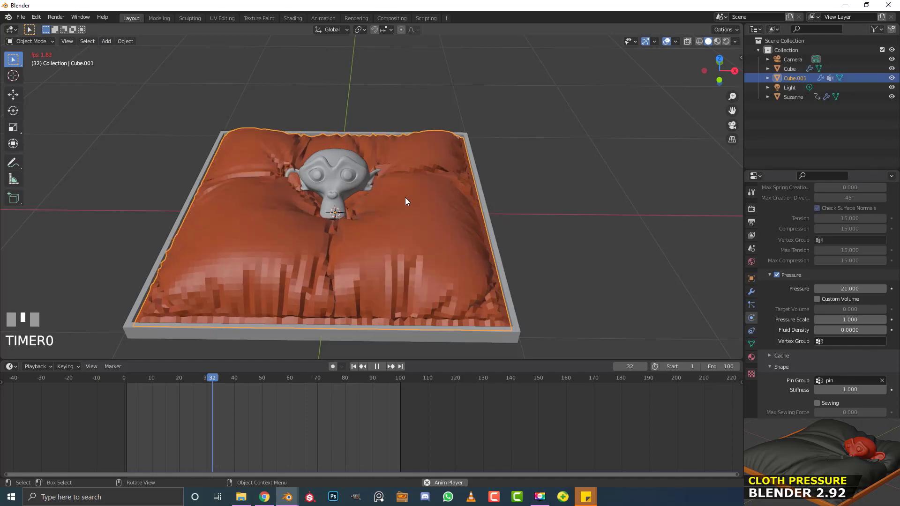
pyautogui.press('space')
# - Apply Shade Smooth to the inflated cloth
pyautogui.moveTo(446, 224); pyautogui.dragTo(398, 249, button='middle')
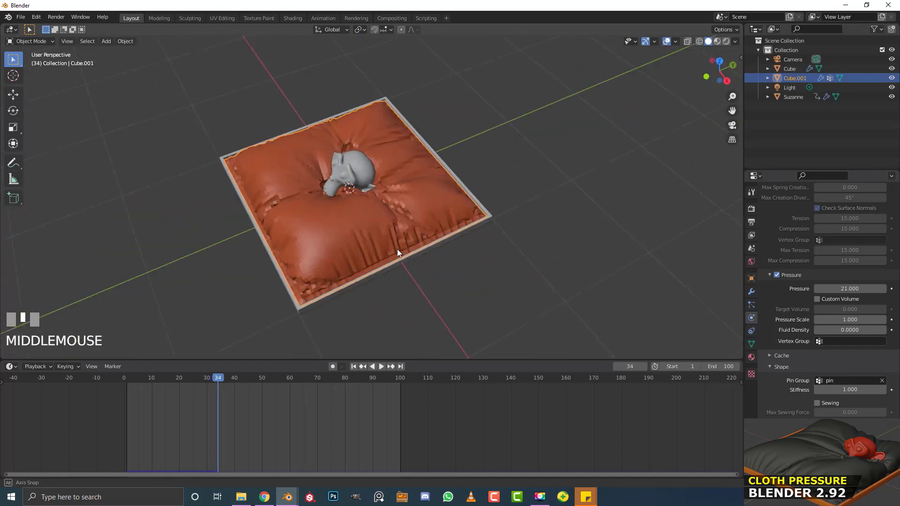
pyautogui.scroll(2, 474, 215)
pyautogui.click(388, 209)
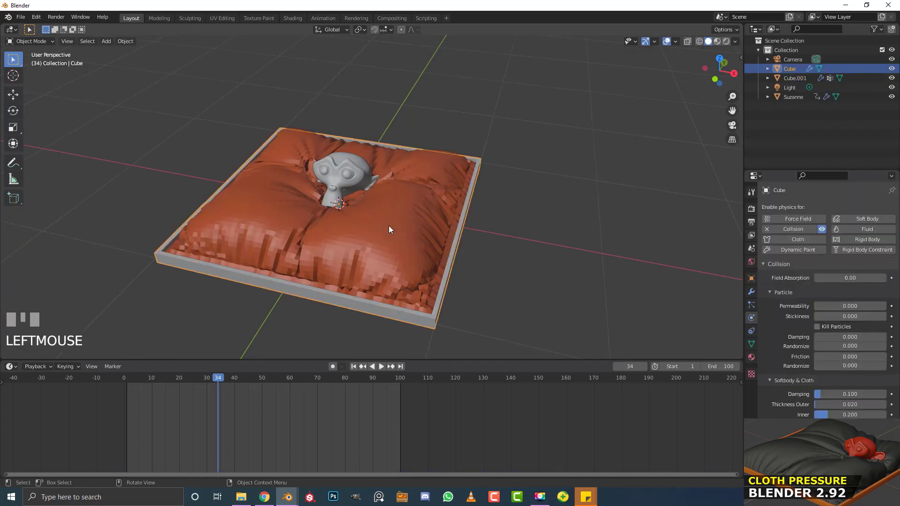
pyautogui.click(119, 41)
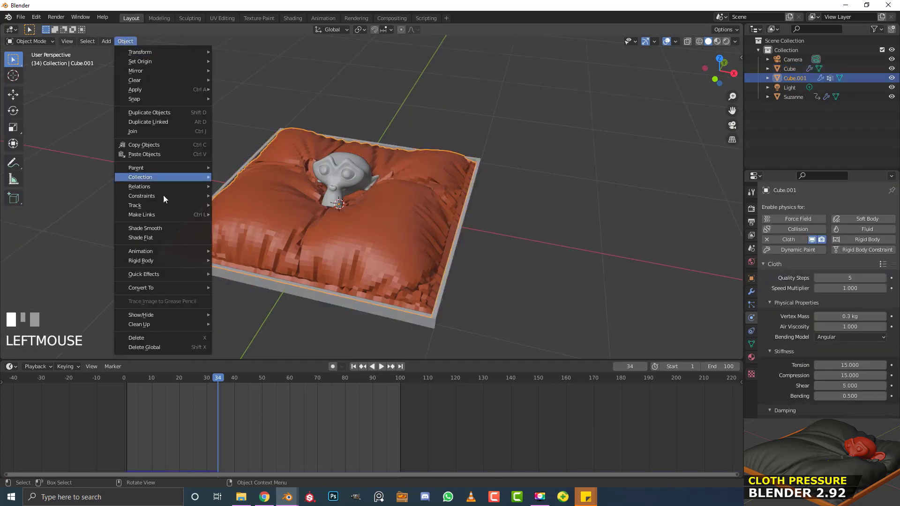
pyautogui.click(154, 229)
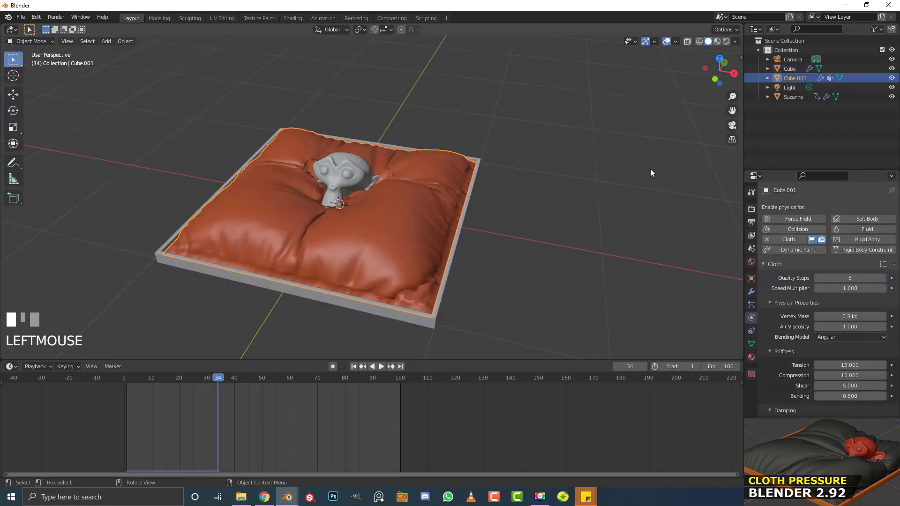
# - Enable Self Collisions in the cloth's collision settings
pyautogui.scroll(-5, 795, 297)
pyautogui.scroll(-10, 795, 294)
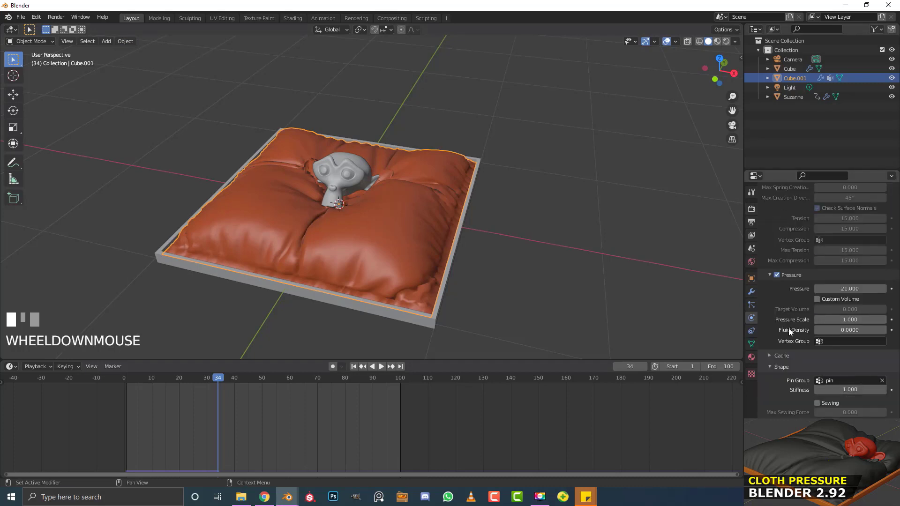
pyautogui.scroll(-7, 791, 389)
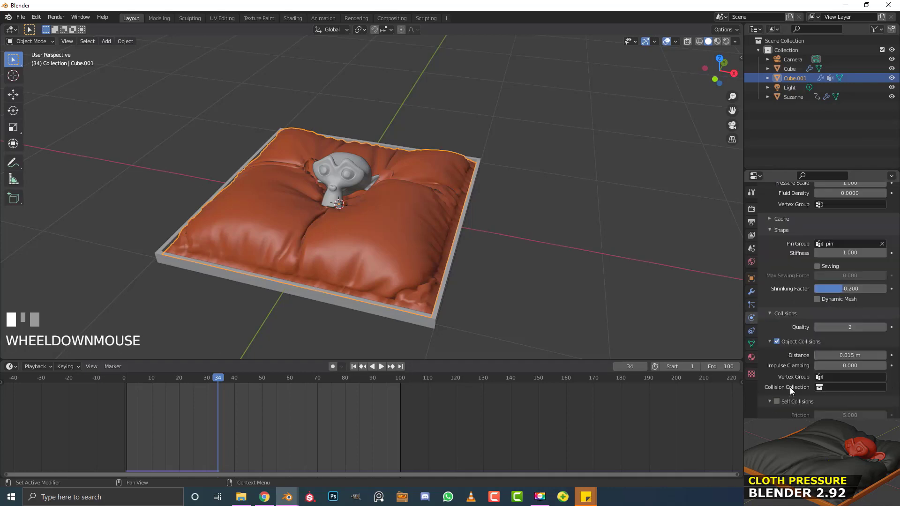
pyautogui.click(777, 402)
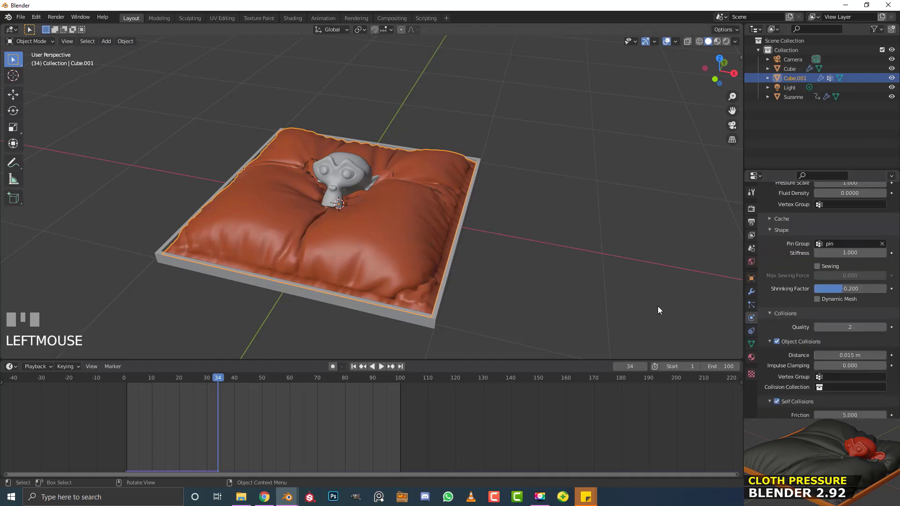
# - Return the playhead to frame 1, then start and cancel a move of the cloth plane
pyautogui.scroll(3, 303, 109)
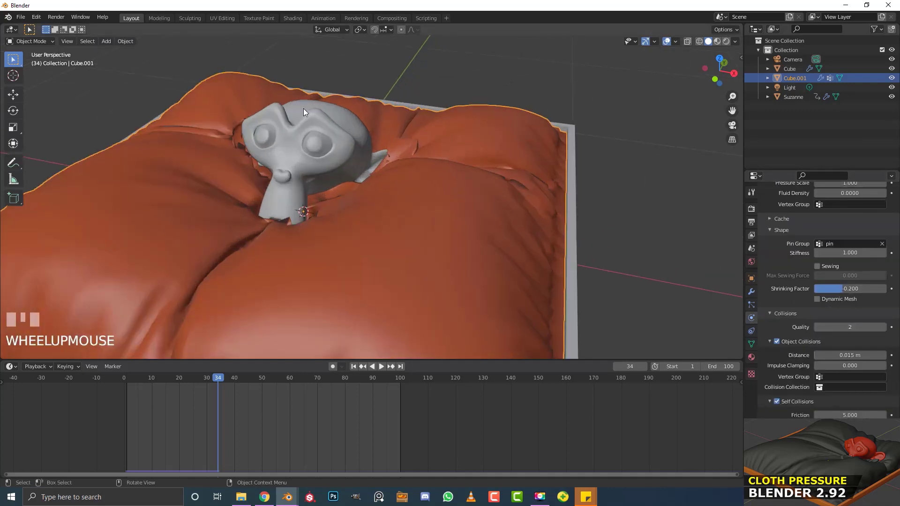
pyautogui.scroll(-1, 307, 116)
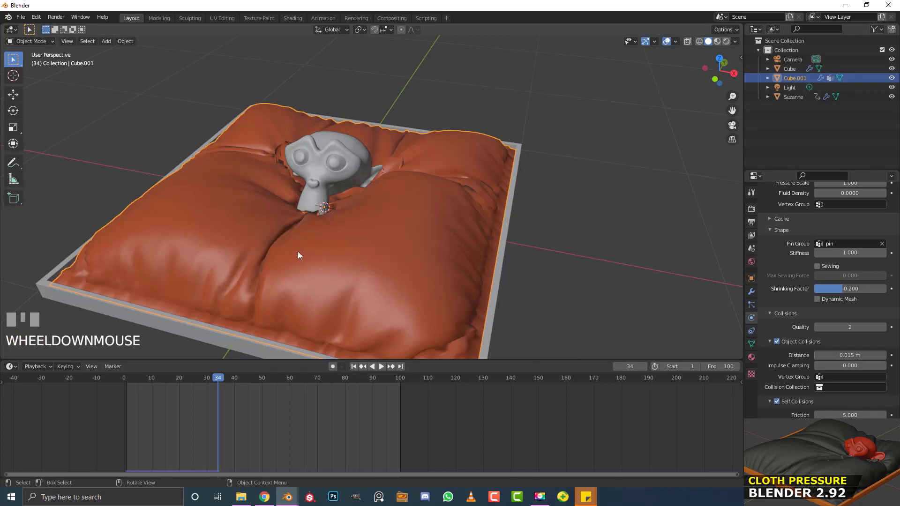
pyautogui.scroll(-2, 299, 254)
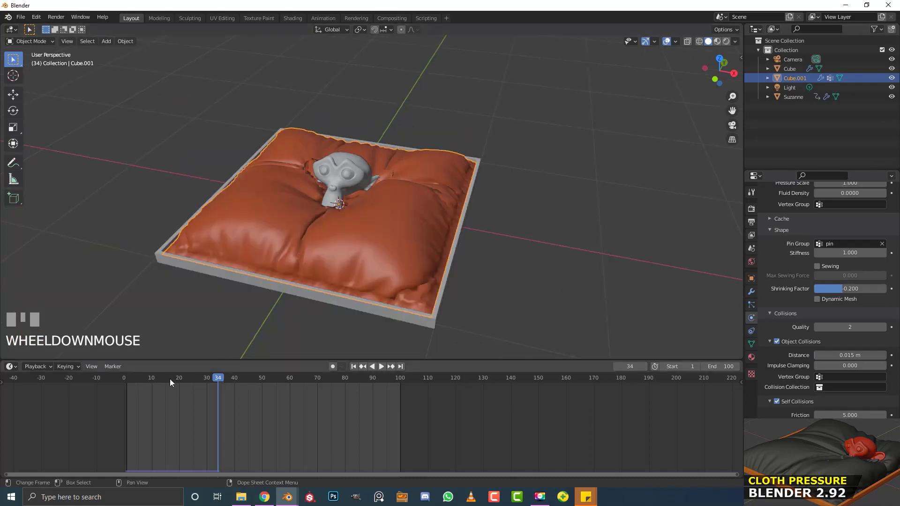
pyautogui.click(156, 380)
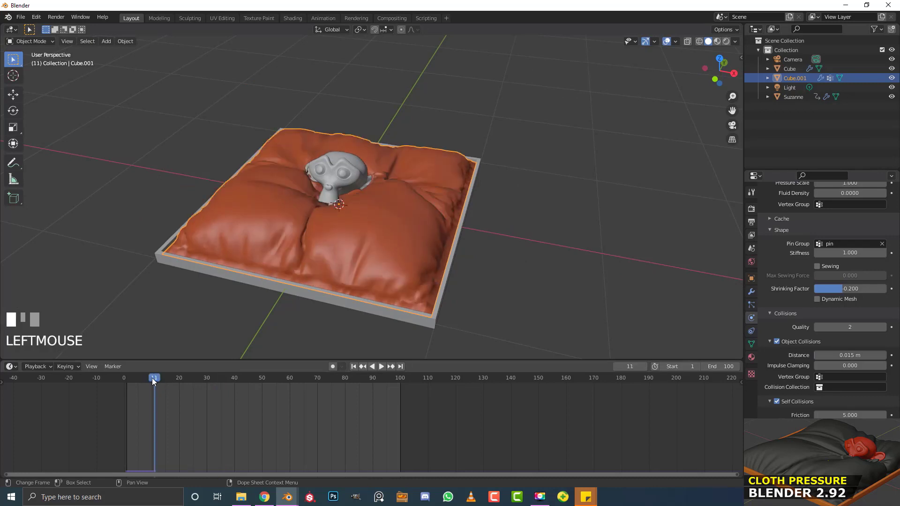
pyautogui.moveTo(152, 378); pyautogui.dragTo(127, 378)
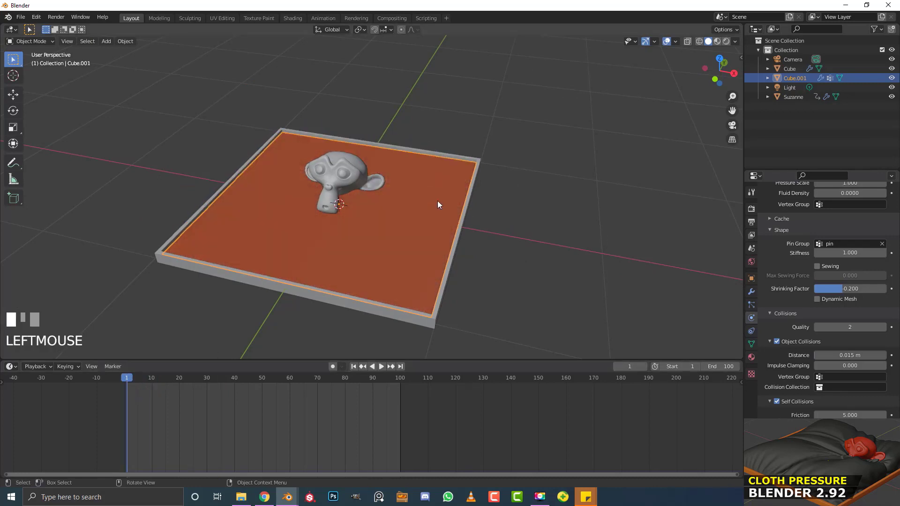
pyautogui.press('g')
pyautogui.rightClick(410, 226)
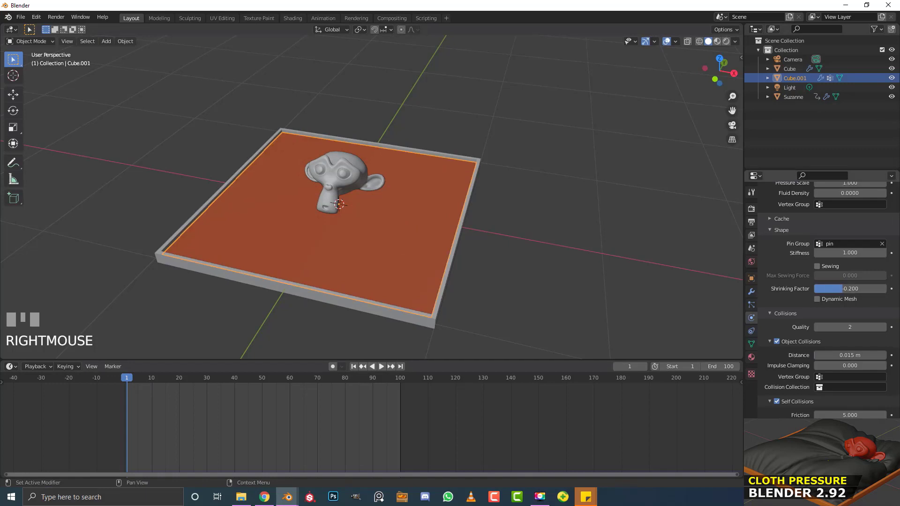
# - Set the cloth cache's simulation end frame to 100
pyautogui.scroll(-1, 828, 345)
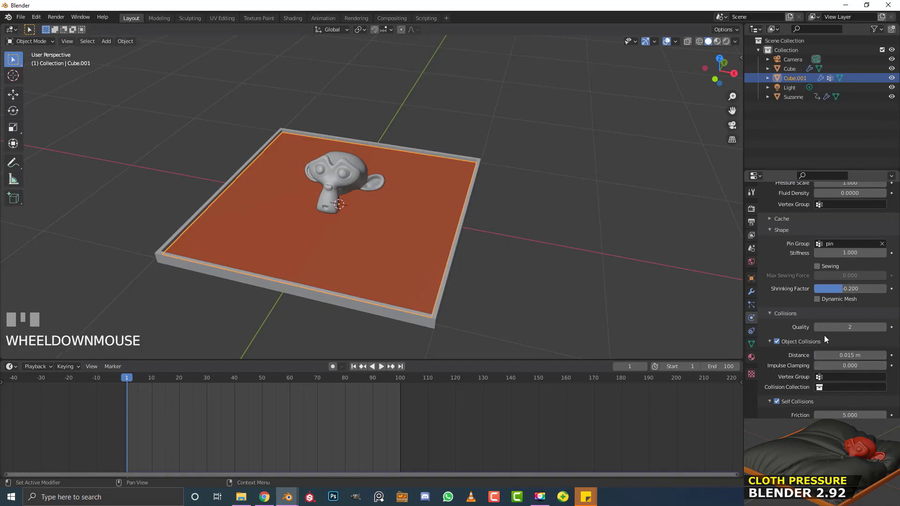
pyautogui.scroll(4, 795, 375)
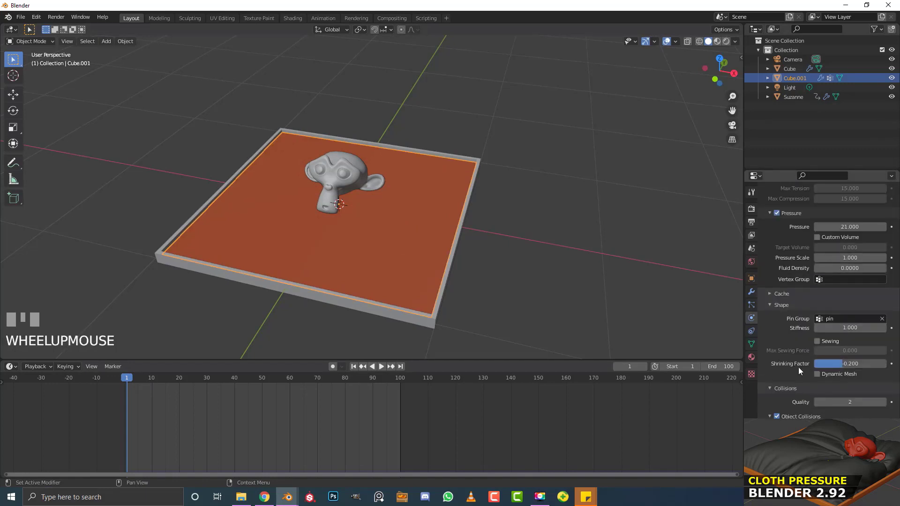
pyautogui.click(782, 294)
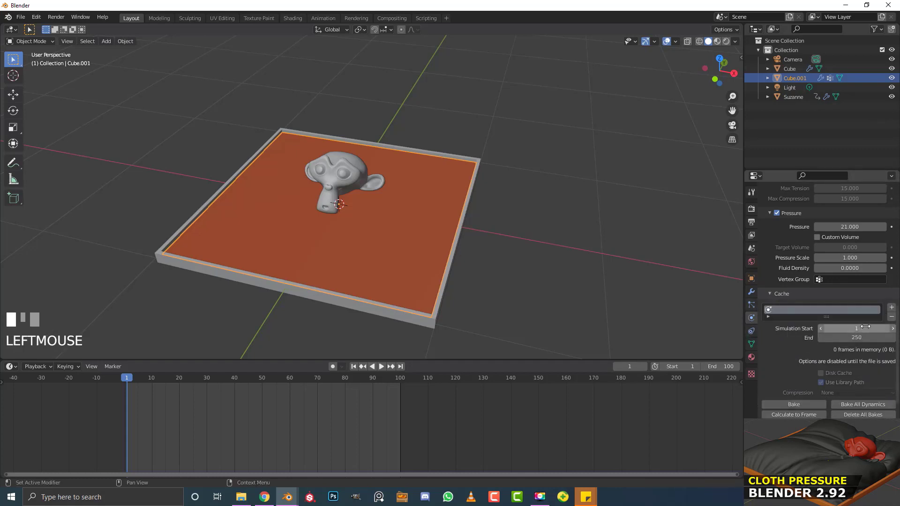
pyautogui.click(851, 338)
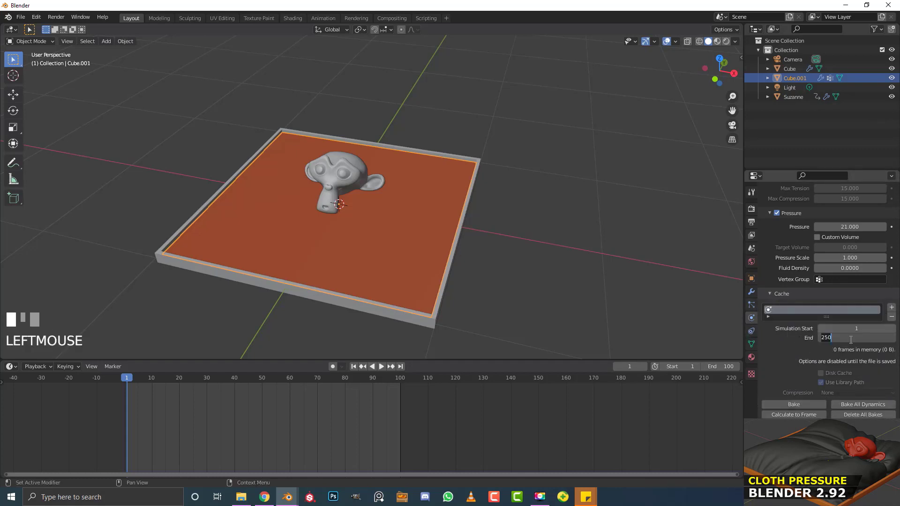
pyautogui.write('100')
pyautogui.press('Return')
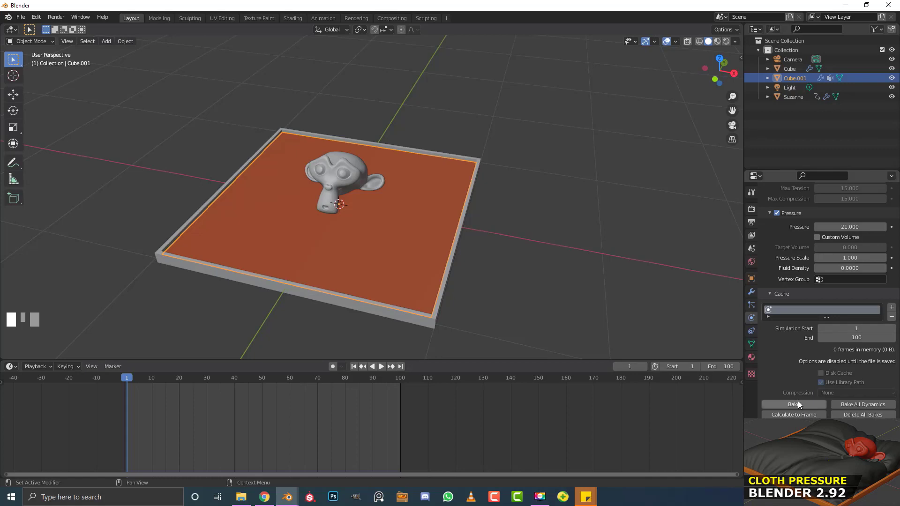
# - Save the file to the Desktop as untitled.blend and bake the cloth simulation cache
pyautogui.click(20, 18)
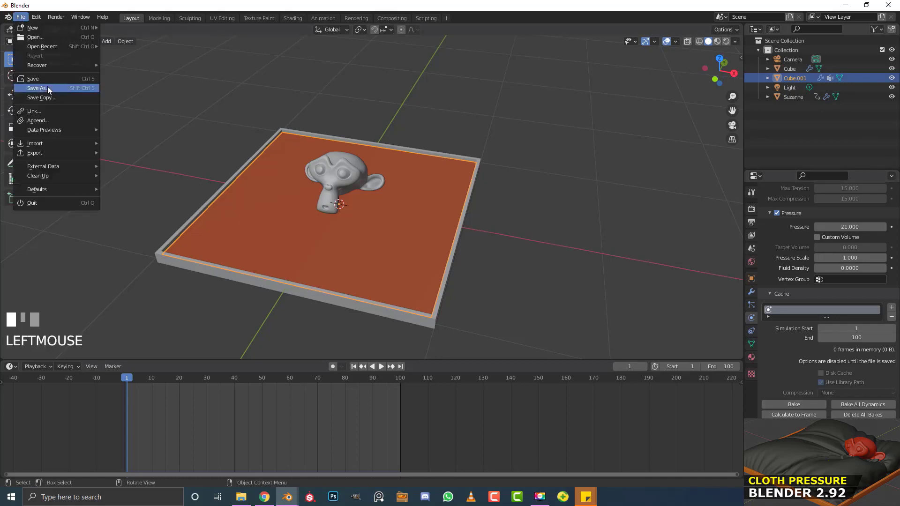
pyautogui.click(47, 86)
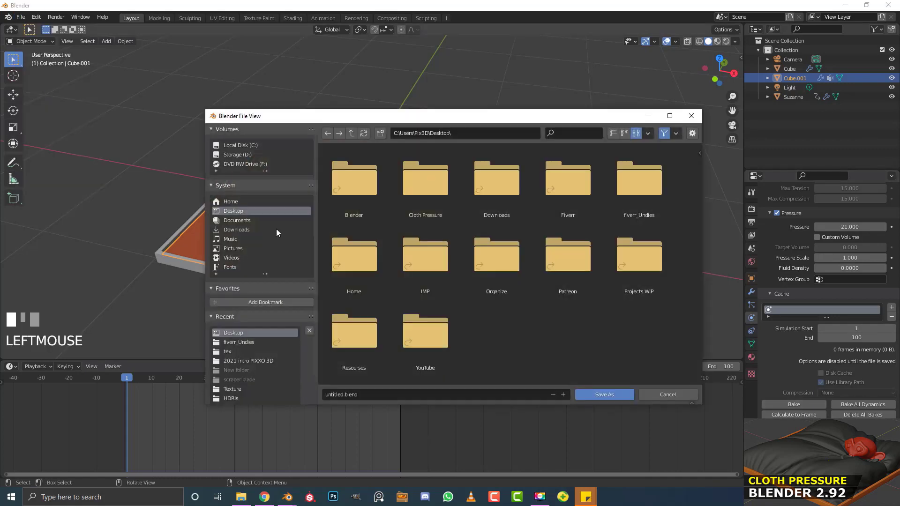
pyautogui.click(605, 395)
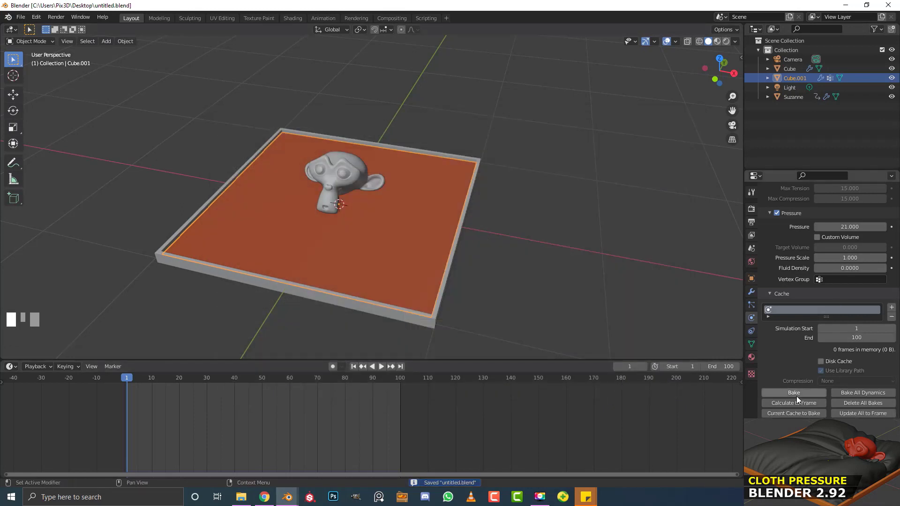
pyautogui.click(800, 392)
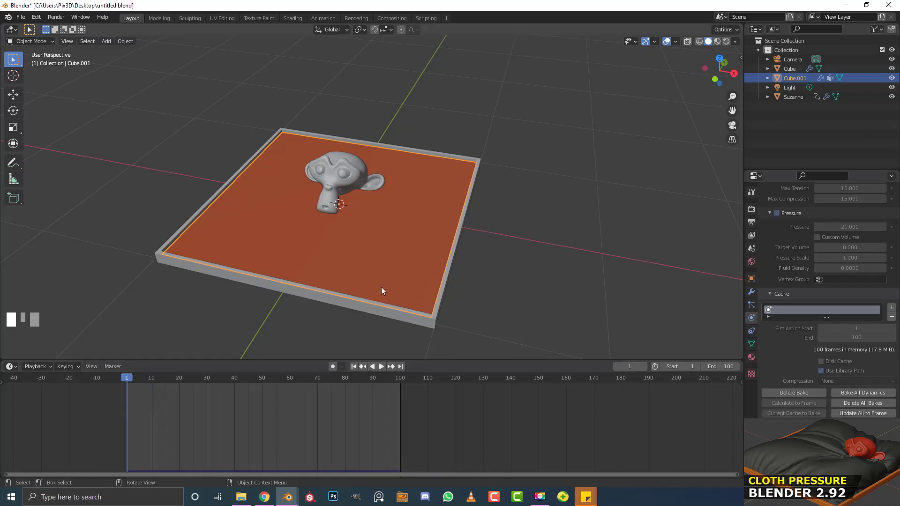
# - Play the baked simulation and examine the cloth's movement around the monkey head along with its physics settings
pyautogui.moveTo(303, 288); pyautogui.dragTo(191, 319, button='middle')
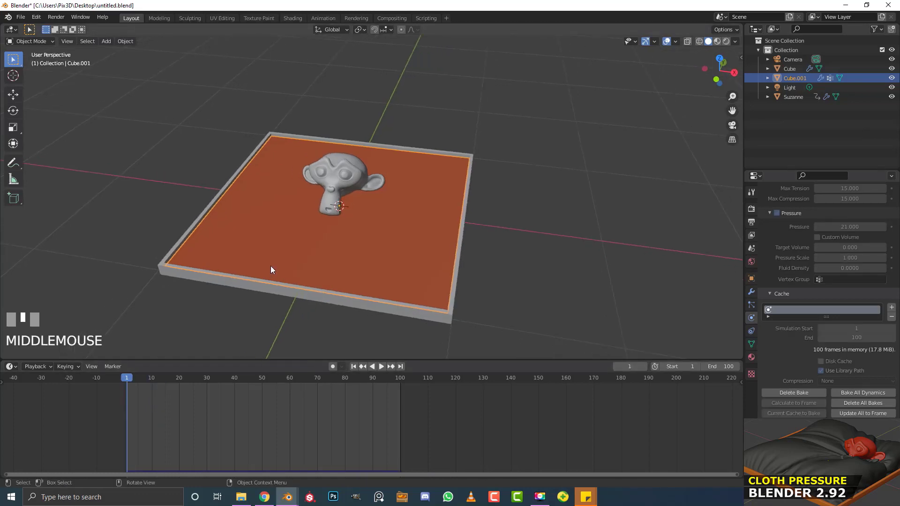
pyautogui.press('space')
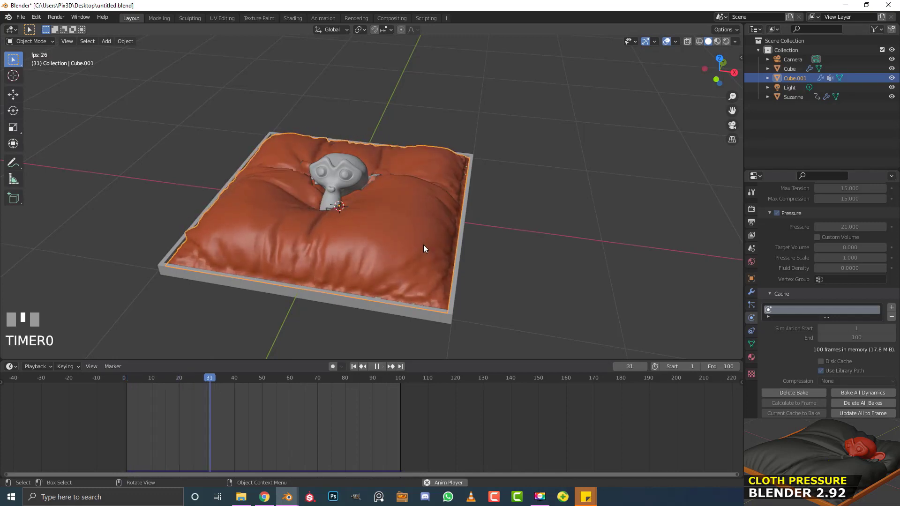
pyautogui.scroll(-3, 394, 241)
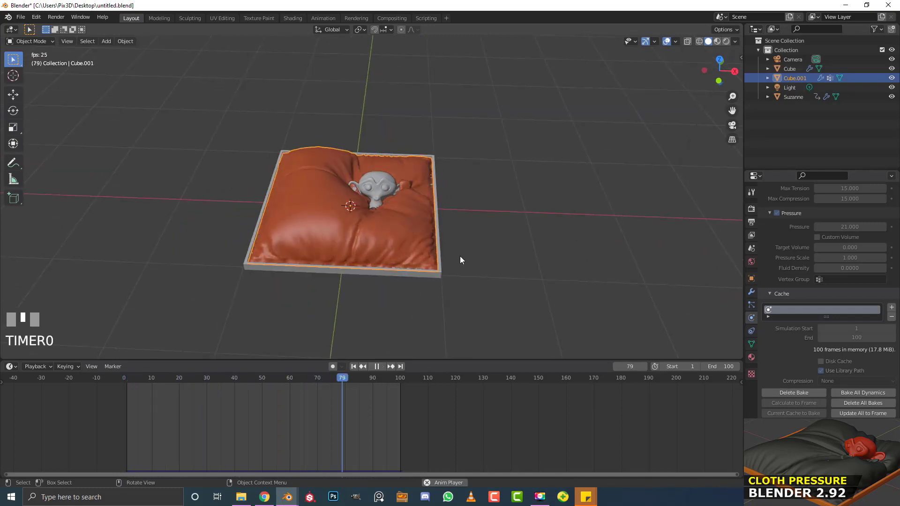
pyautogui.scroll(2, 432, 224)
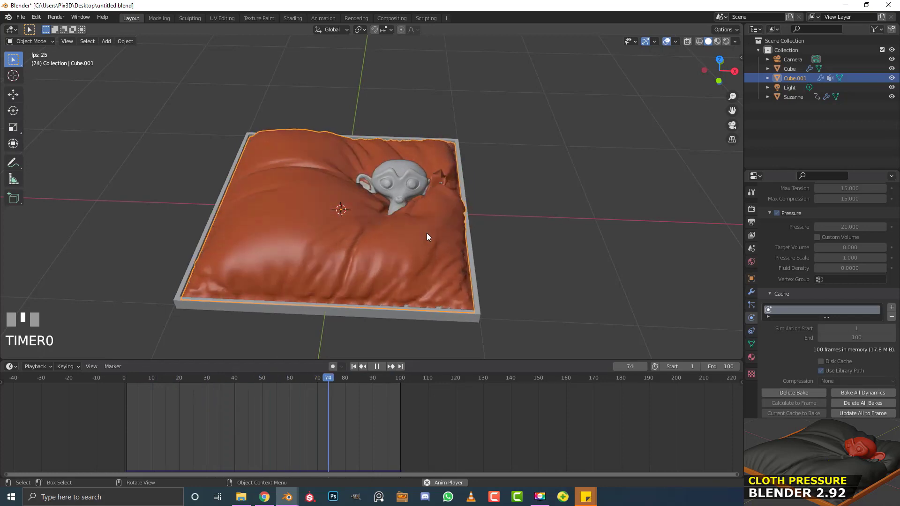
pyautogui.scroll(10, 834, 356)
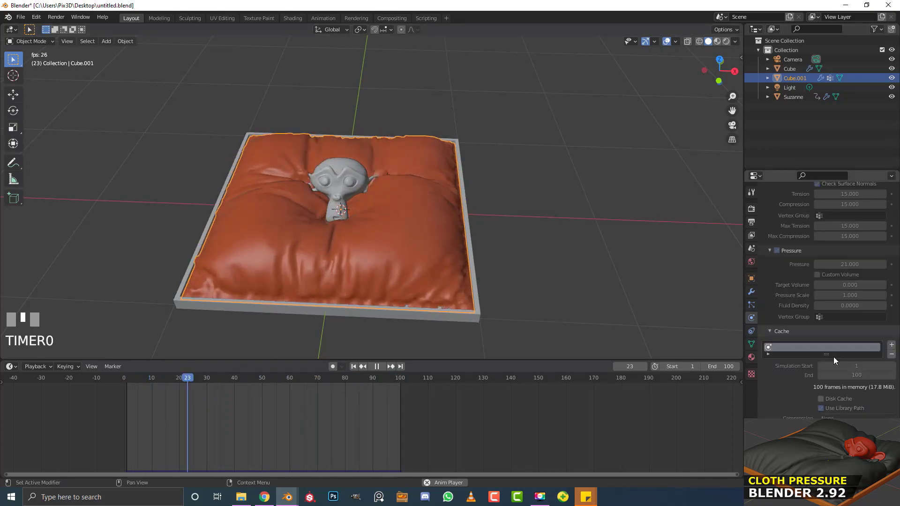
pyautogui.scroll(7, 853, 306)
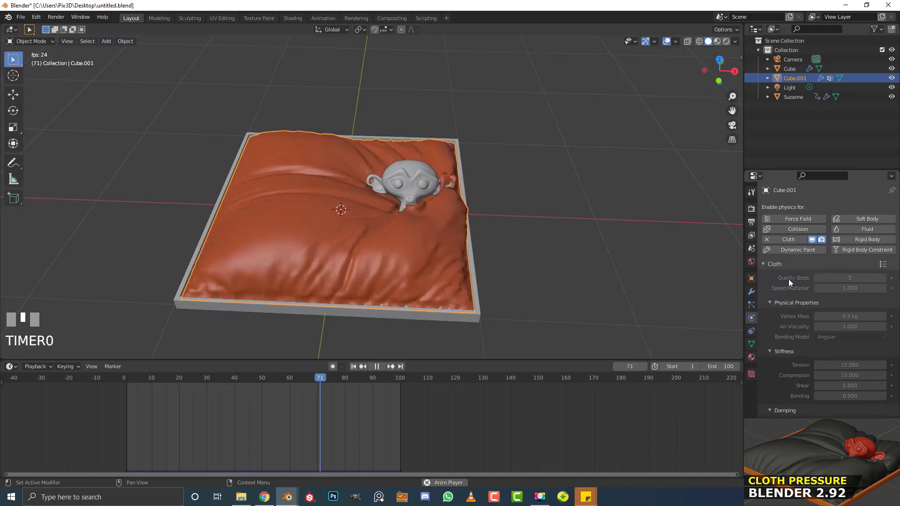
pyautogui.scroll(-7, 844, 291)
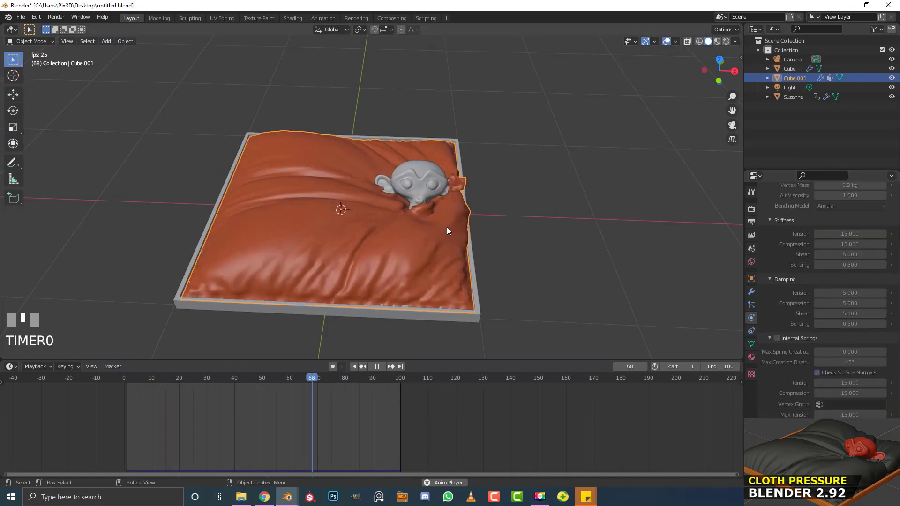
pyautogui.scroll(-2, 369, 229)
pyautogui.scroll(2, 399, 230)
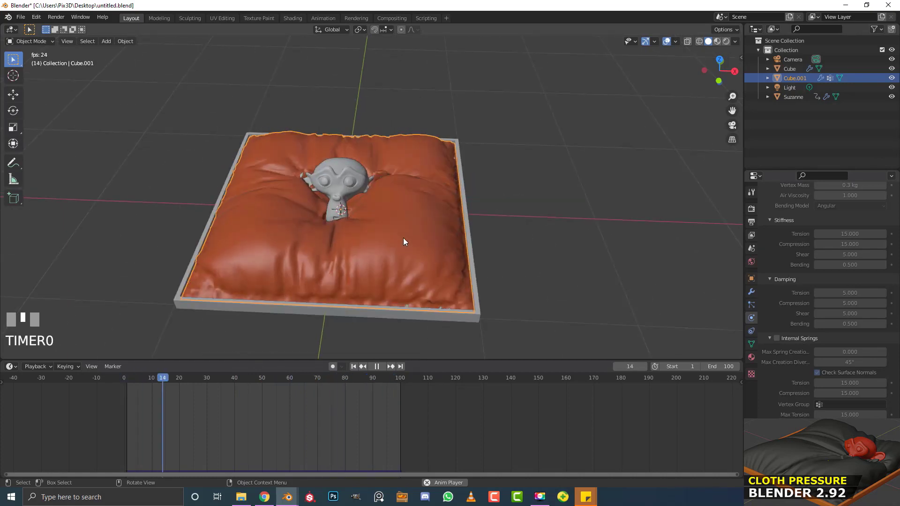
# - Add a Subdivision Surface modifier to the cloth after its Cloth modifier
pyautogui.click(752, 292)
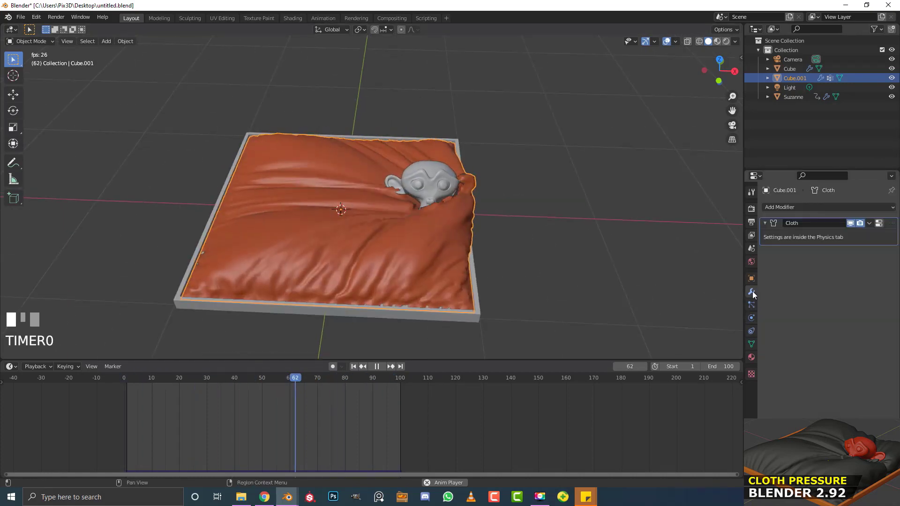
pyautogui.click(781, 206)
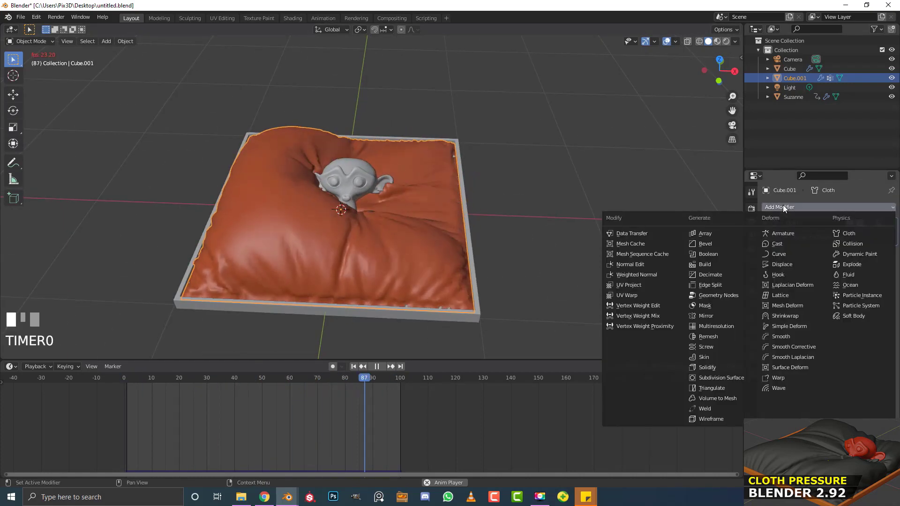
pyautogui.click(719, 380)
# - Examine the subdivided cloth's folds from several angles during playback, stopping the animation at frame 44
pyautogui.moveTo(462, 258); pyautogui.dragTo(485, 230, button='middle')
pyautogui.scroll(-3, 507, 260)
pyautogui.scroll(3, 485, 229)
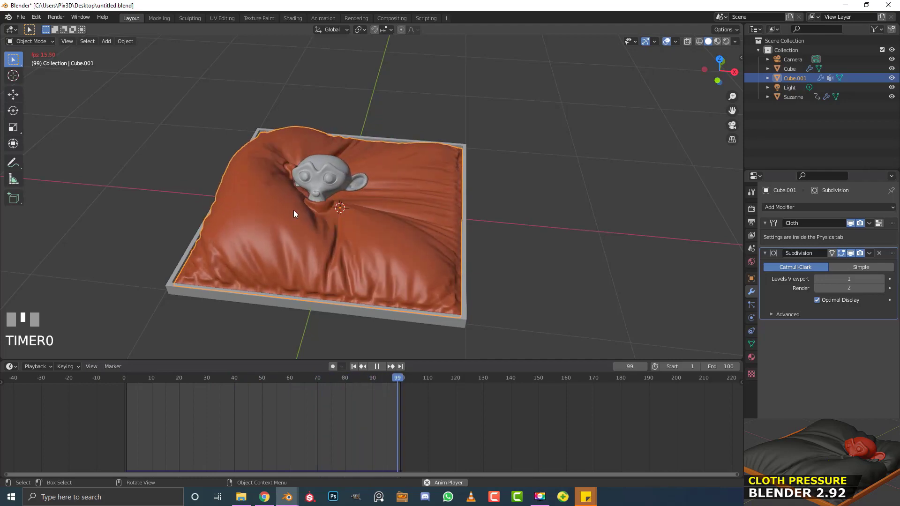
pyautogui.moveTo(293, 210); pyautogui.dragTo(385, 190, button='middle')
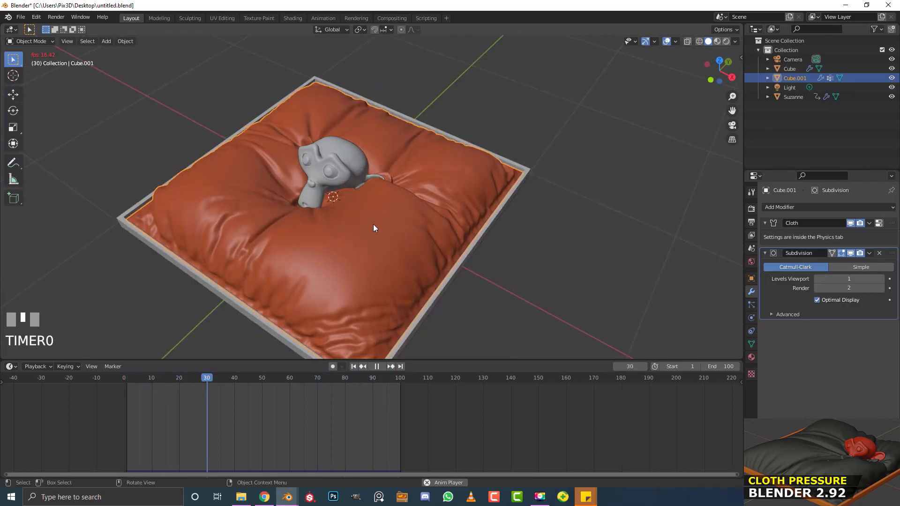
pyautogui.press('space')
pyautogui.moveTo(372, 245); pyautogui.dragTo(457, 210, button='middle')
pyautogui.scroll(1, 457, 209)
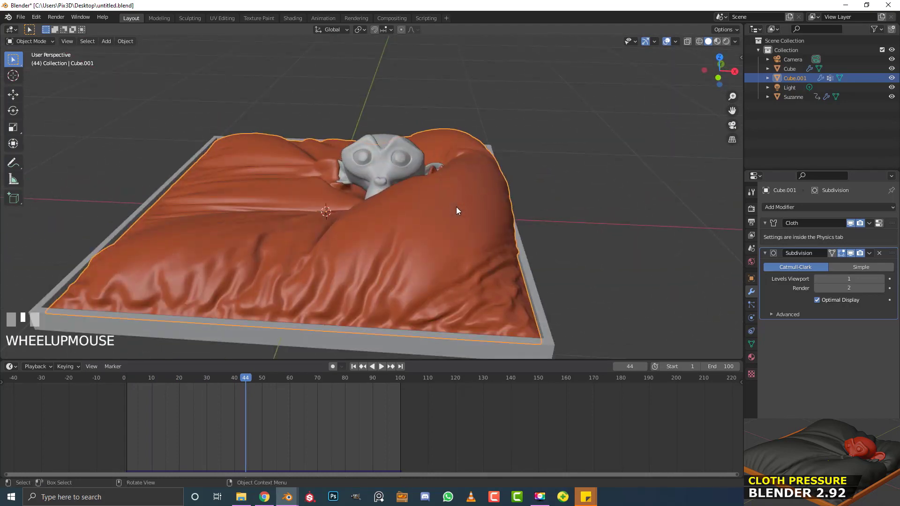
pyautogui.moveTo(402, 193); pyautogui.dragTo(382, 240, button='middle')
pyautogui.scroll(-4, 401, 229)
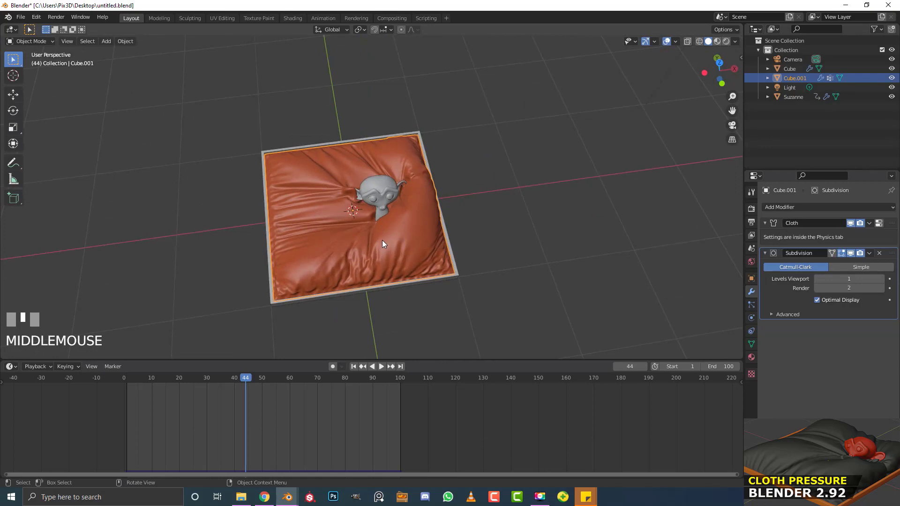